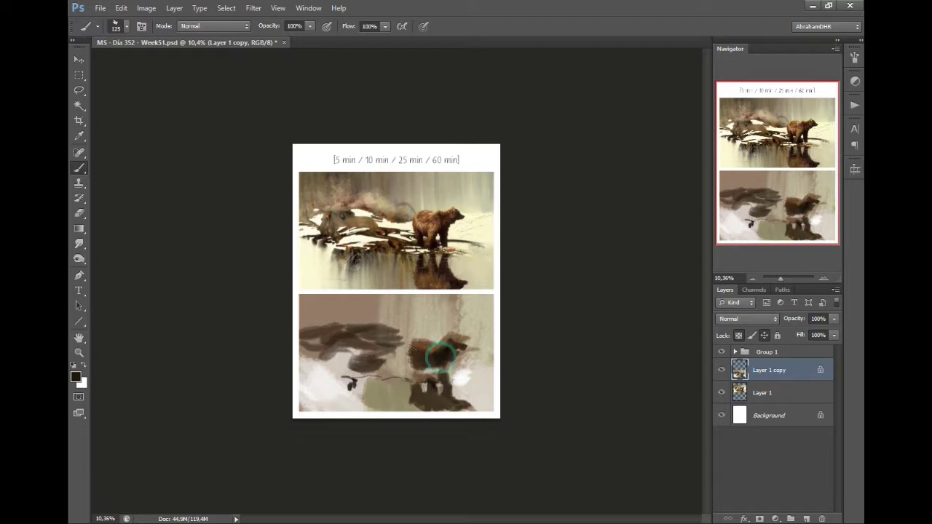
# Step: Block in the bear's body and legs with dark brown strokes in the lower painting
pyautogui.press(']')
pyautogui.press(']')
pyautogui.press(']')
pyautogui.press(']')
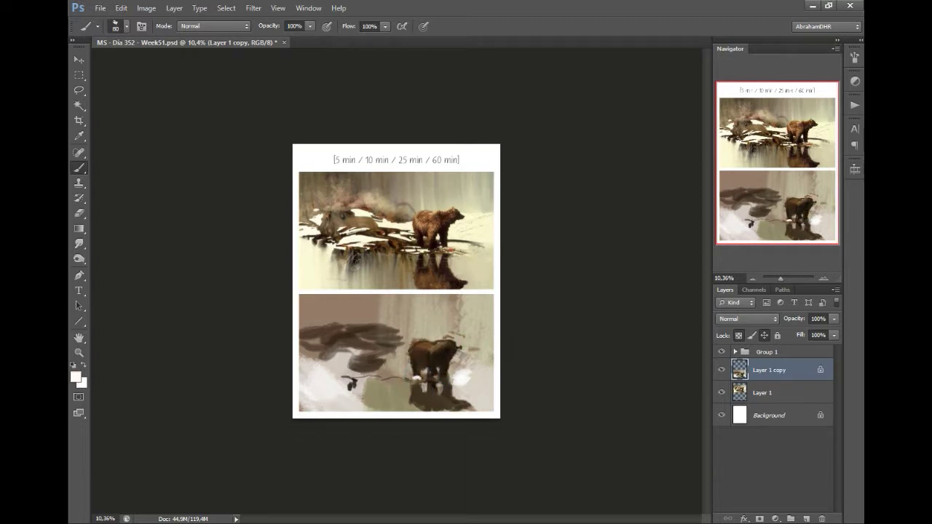
# Step: Paint white snow patches between the rocks and the bear, and cover the rock mass with broad brown strokes
pyautogui.keyDown('alt'); pyautogui.click(396, 359); pyautogui.keyUp('alt')
pyautogui.moveTo(408, 364); pyautogui.dragTo(378, 336)
pyautogui.press('[')
pyautogui.press('[')
pyautogui.press('[')
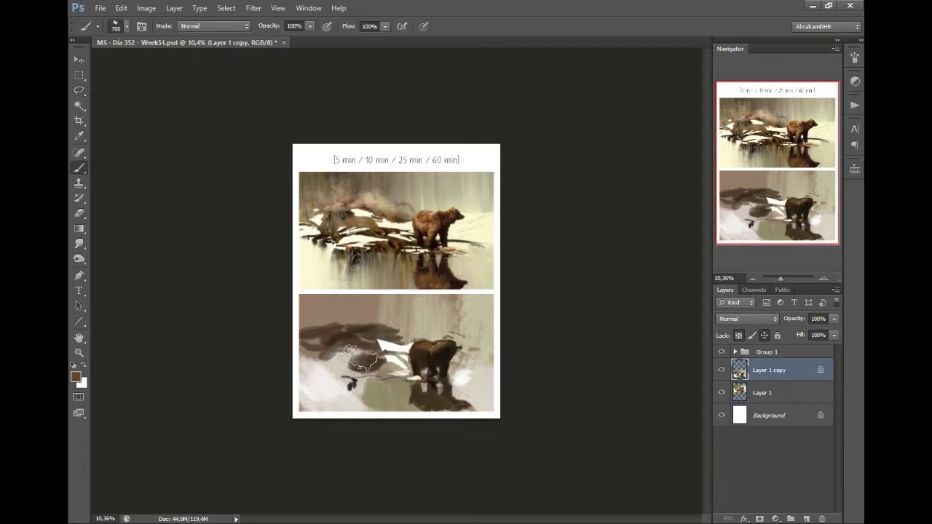
# Step: Build up the lower painting's background with vertical brown and grey-green streaks using sampled colours
pyautogui.keyDown('alt'); pyautogui.click(452, 329); pyautogui.keyUp('alt')
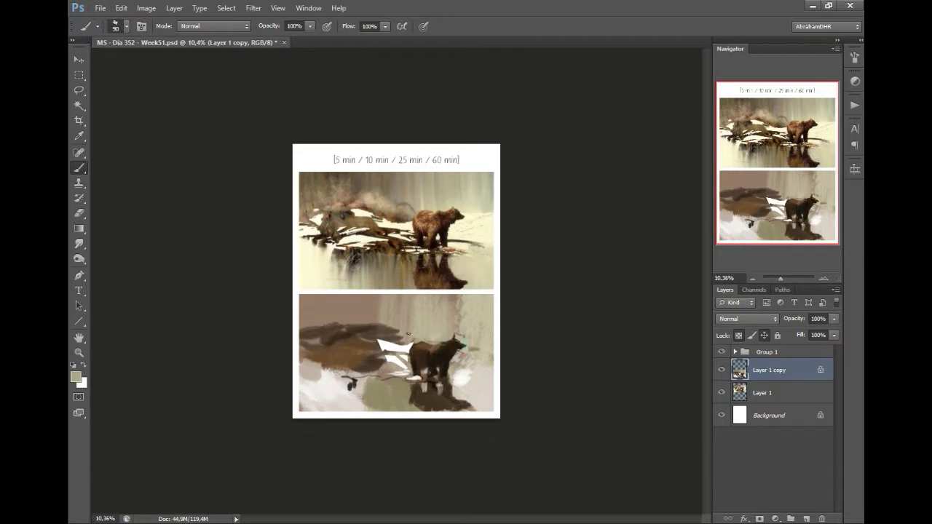
pyautogui.keyDown('alt'); pyautogui.click(397, 360); pyautogui.keyUp('alt')
pyautogui.press('F12')
pyautogui.press('Return')
pyautogui.moveTo(342, 309)
pyautogui.mouseDown()
pyautogui.moveTo(313, 309)
pyautogui.moveTo(349, 317)
pyautogui.moveTo(378, 306)
pyautogui.moveTo(436, 320)
pyautogui.moveTo(480, 349)
pyautogui.moveTo(473, 375)
pyautogui.mouseUp()
pyautogui.keyDown('alt'); pyautogui.click(394, 291); pyautogui.keyUp('alt')
# Step: Add lighter brown fur patches to the bear and paint the white snow and dark branch beside it
pyautogui.keyDown('alt'); pyautogui.click(414, 350); pyautogui.keyUp('alt')
pyautogui.press('F12')
pyautogui.press('Return')
pyautogui.scroll(2, 444, 331)
pyautogui.keyDown('alt'); pyautogui.click(445, 386); pyautogui.keyUp('alt')
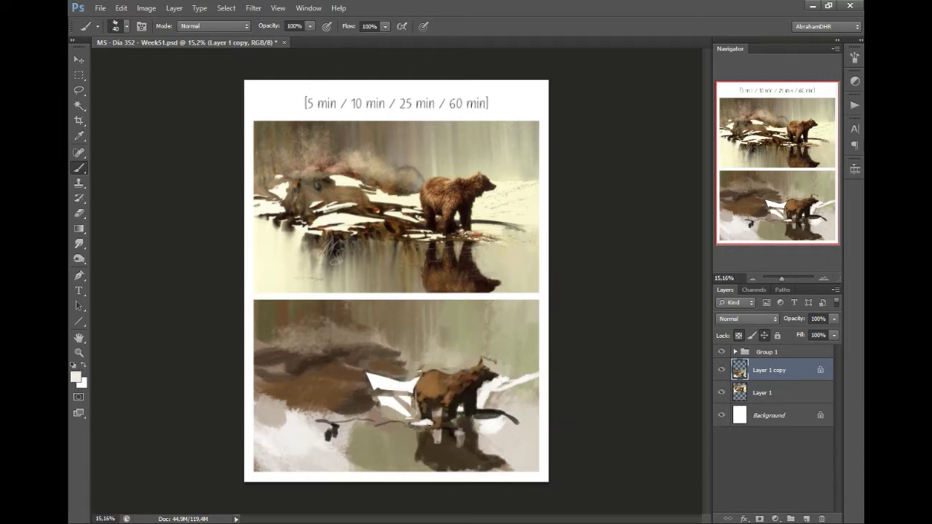
# Step: Refine the bear's edges and the dark branch beside it with colours sampled from the lower painting
pyautogui.keyDown('alt'); pyautogui.click(420, 390); pyautogui.keyUp('alt')
pyautogui.keyDown('alt'); pyautogui.click(477, 389); pyautogui.keyUp('alt')
pyautogui.keyDown('alt'); pyautogui.click(489, 383); pyautogui.keyUp('alt')
pyautogui.keyDown('alt'); pyautogui.click(488, 413); pyautogui.keyUp('alt')
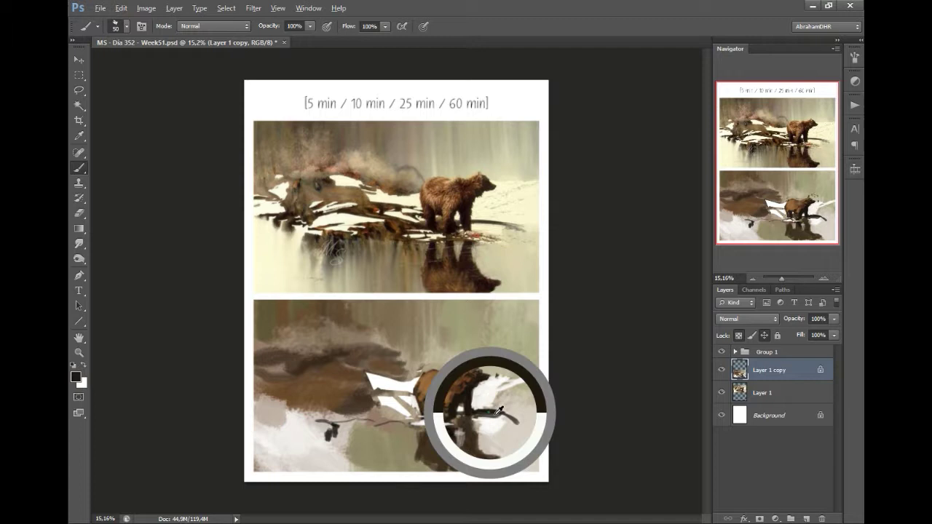
# Step: Duplicate the current painting layer and paint dark brown strokes on the bear's back
pyautogui.hotkey('ctrl', 'j')
pyautogui.keyDown('alt'); pyautogui.click(435, 380); pyautogui.keyUp('alt')
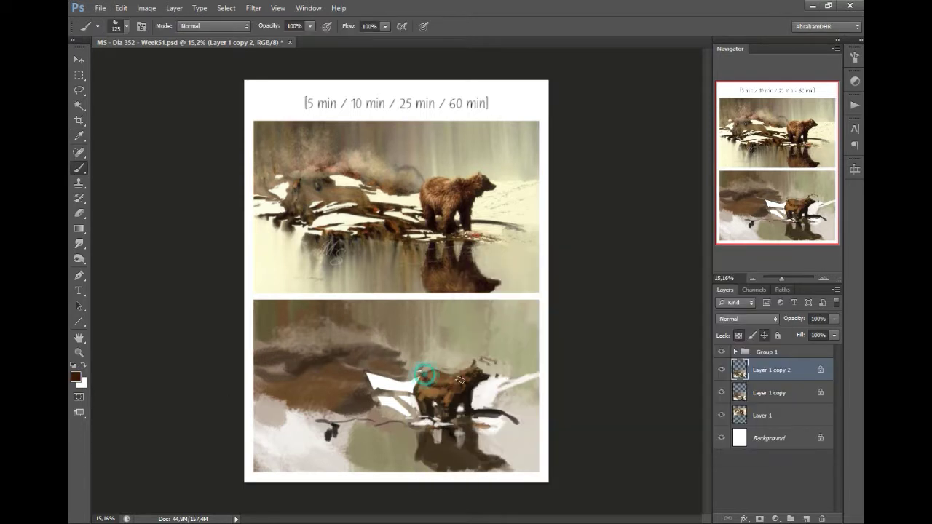
# Step: Paint a white snow patch and dark rocks at the left end of the rock mass
pyautogui.moveTo(269, 388)
pyautogui.mouseDown()
pyautogui.moveTo(298, 408)
pyautogui.moveTo(314, 397)
pyautogui.moveTo(258, 387)
pyautogui.mouseUp()
pyautogui.keyDown('alt'); pyautogui.click(385, 374); pyautogui.keyUp('alt')
pyautogui.press('[')
pyautogui.press('[')
pyautogui.keyDown('alt'); pyautogui.click(281, 375); pyautogui.keyUp('alt')
pyautogui.press('[')
pyautogui.press('[')
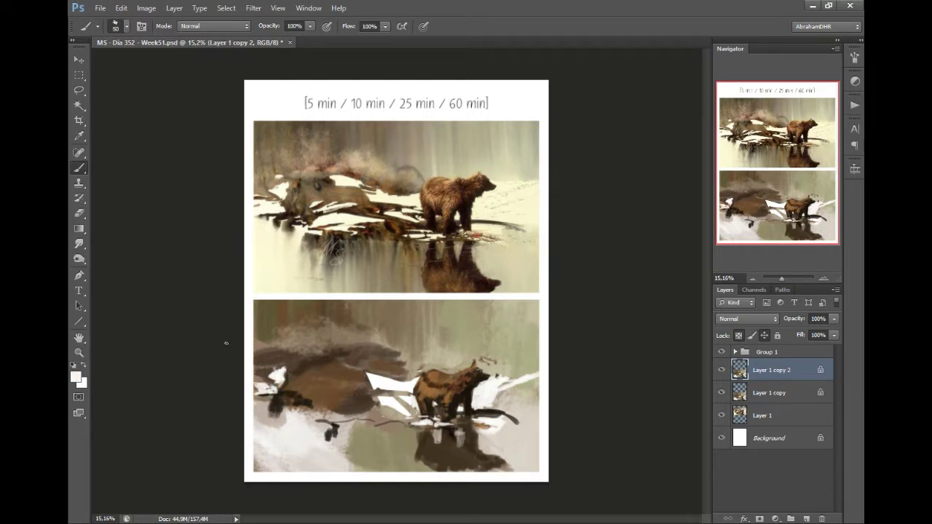
# Step: Rework the top of the rock mass with a reddish-orange accent and white snow on its right slope
pyautogui.keyDown('alt'); pyautogui.click(356, 314); pyautogui.keyUp('alt')
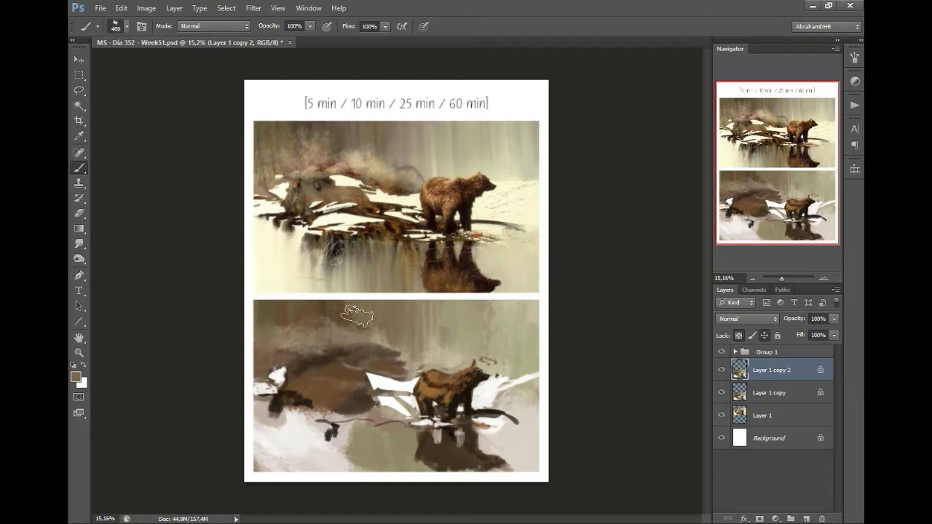
pyautogui.click(76, 377)
pyautogui.press('Return')
pyautogui.keyDown('alt'); pyautogui.click(317, 356); pyautogui.keyUp('alt')
pyautogui.keyDown('alt'); pyautogui.click(320, 370); pyautogui.keyUp('alt')
pyautogui.moveTo(337, 350); pyautogui.dragTo(374, 372)
pyautogui.keyDown('alt'); pyautogui.click(366, 359); pyautogui.keyUp('alt')
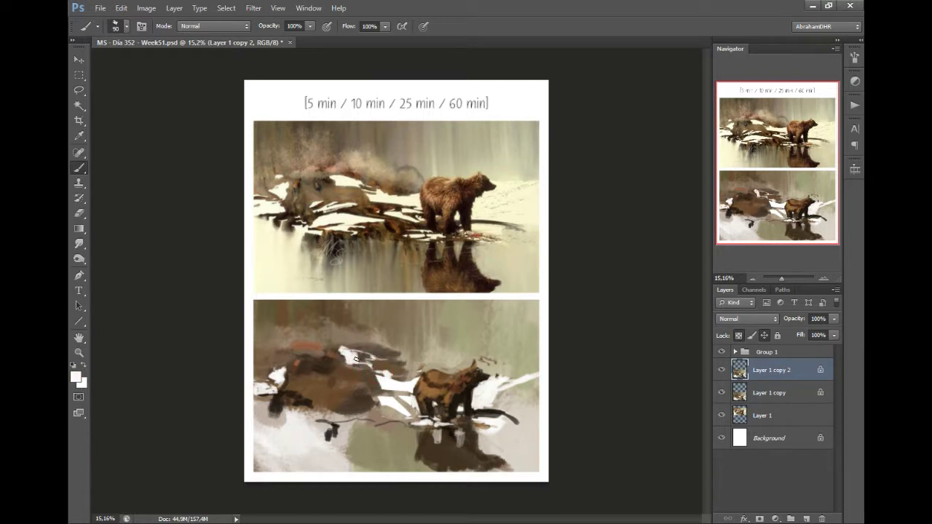
# Step: Enlarge the selected bear body and its reflection to about 104% with Free Transform
pyautogui.hotkey('ctrl', 't')
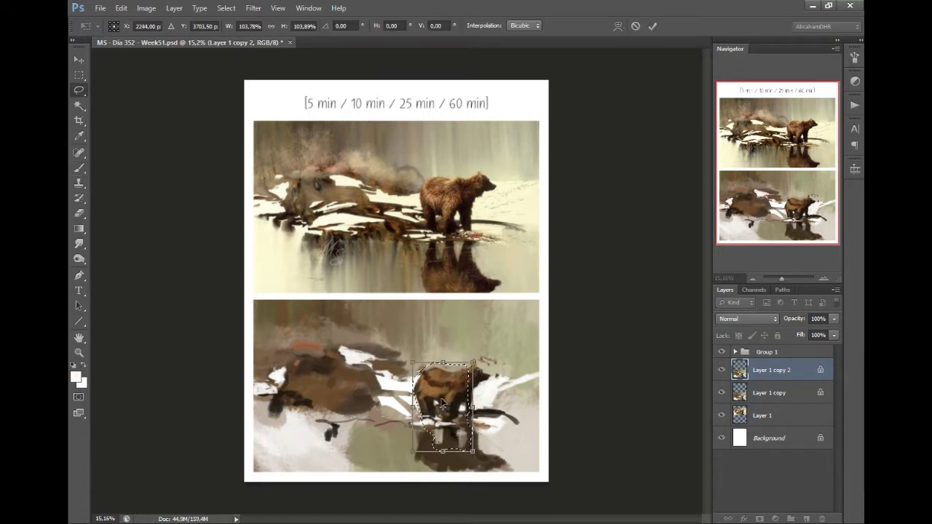
pyautogui.press('Return')
# Step: Fill the bank right of the bear with white snow and repaint the pale water around the reflection
pyautogui.moveTo(539, 375); pyautogui.dragTo(502, 422)
pyautogui.keyDown('alt'); pyautogui.click(505, 426); pyautogui.keyUp('alt')
pyautogui.keyDown('alt'); pyautogui.click(511, 445); pyautogui.keyUp('alt')
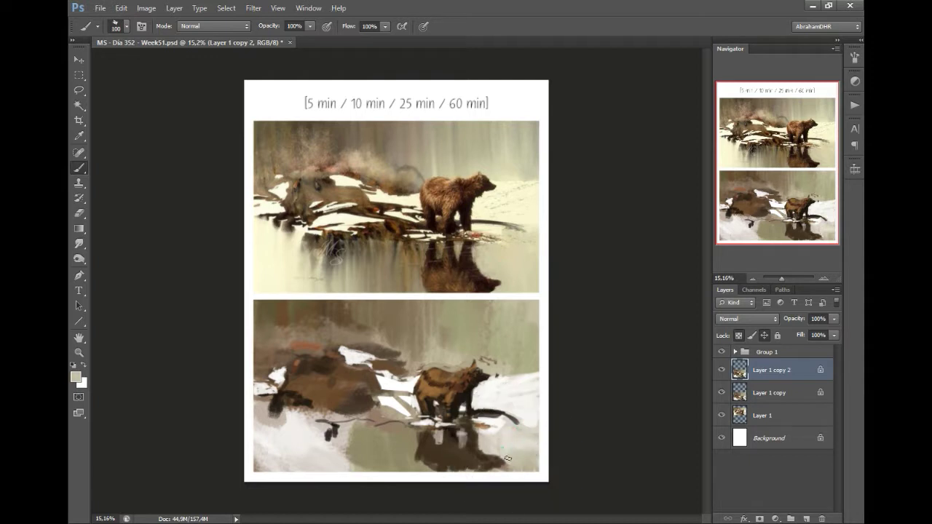
pyautogui.press('Escape')
# Step: Repaint the bear's reflection in the water with dark and warm brown strokes
pyautogui.keyDown('alt'); pyautogui.click(458, 437); pyautogui.keyUp('alt')
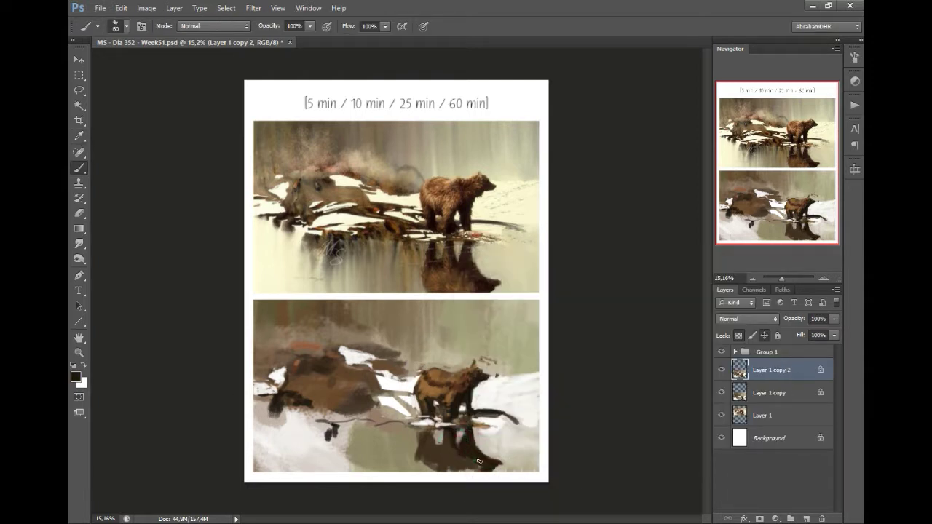
pyautogui.press('Escape')
pyautogui.press(']')
pyautogui.press(']')
pyautogui.press(']')
pyautogui.press(']')
pyautogui.press(']')
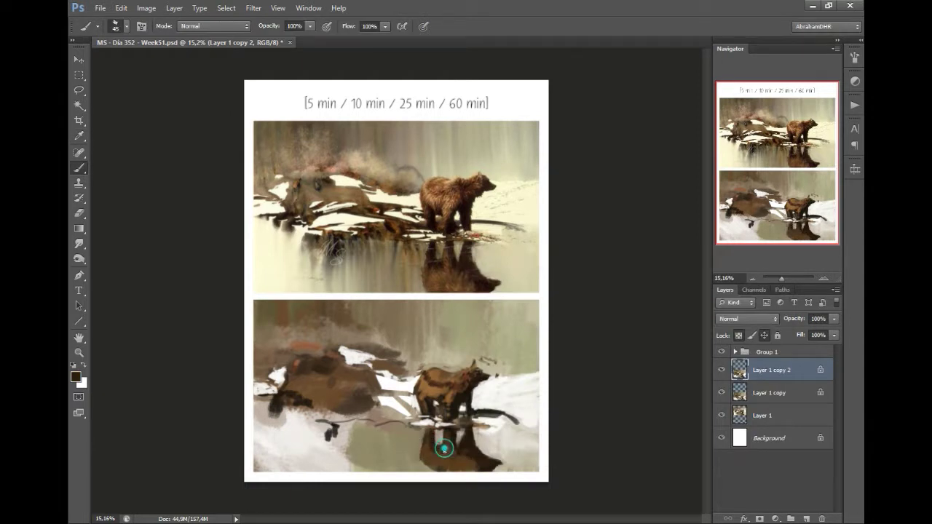
# Step: Deepen the background above the rocks with sampled brown, using a larger brush
pyautogui.keyDown('alt'); pyautogui.click(381, 342); pyautogui.keyUp('alt')
pyautogui.press('Escape')
pyautogui.press(']')
pyautogui.press(']')
pyautogui.press(']')
pyautogui.press(']')
pyautogui.press(']')
pyautogui.press(']')
pyautogui.press(']')
pyautogui.press(']')
pyautogui.press(']')
pyautogui.press(']')
pyautogui.press(']')
pyautogui.press(']')
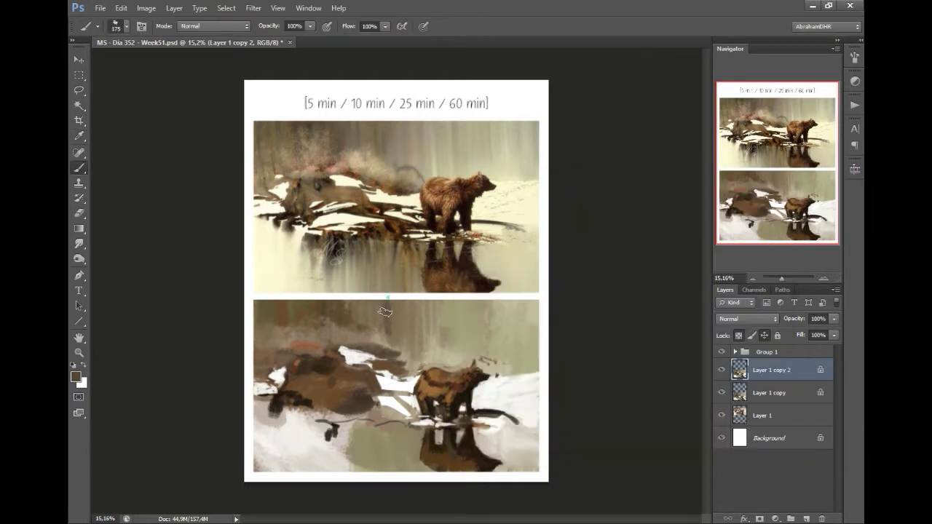
# Step: Paint tan mist above the rocks in sampled colours and reduce the brush to 30 for bear details
pyautogui.keyDown('alt'); pyautogui.click(393, 311); pyautogui.keyUp('alt')
pyautogui.press('Escape')
pyautogui.press('[')
pyautogui.press('[')
pyautogui.press('[')
pyautogui.press('[')
pyautogui.press('[')
pyautogui.press('[')
pyautogui.press('[')
pyautogui.press('[')
pyautogui.press('[')
pyautogui.press('Escape')
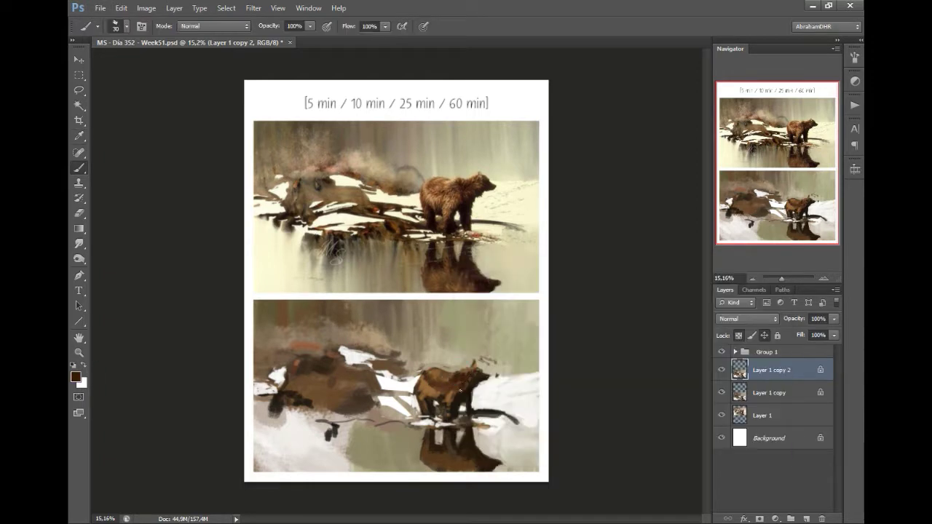
# Step: Repaint the dark branch right of the bear so it curves farther across the snow
pyautogui.press(']')
pyautogui.press(']')
pyautogui.press(']')
pyautogui.press(']')
pyautogui.press(']')
pyautogui.press(']')
pyautogui.press(']')
pyautogui.press(']')
pyautogui.keyDown('alt'); pyautogui.click(470, 391); pyautogui.keyUp('alt')
pyautogui.press('[')
pyautogui.press('[')
pyautogui.press('[')
pyautogui.press('[')
# Step: Duplicate the current painting layer and paint golden-orange fur highlights over the bear's body
pyautogui.hotkey('ctrl', 'j')
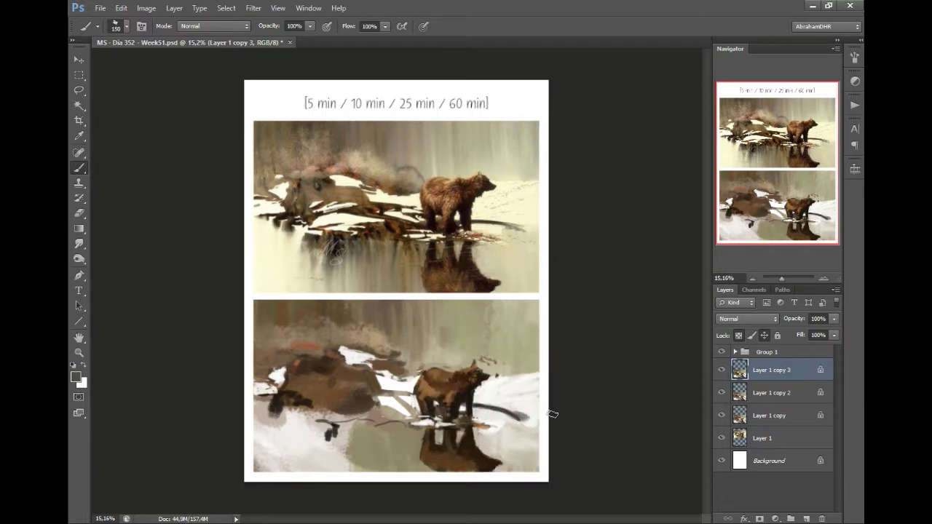
pyautogui.keyDown('alt'); pyautogui.click(434, 374); pyautogui.keyUp('alt')
pyautogui.press('[')
pyautogui.press('[')
pyautogui.press('[')
pyautogui.press('[')
pyautogui.press('[')
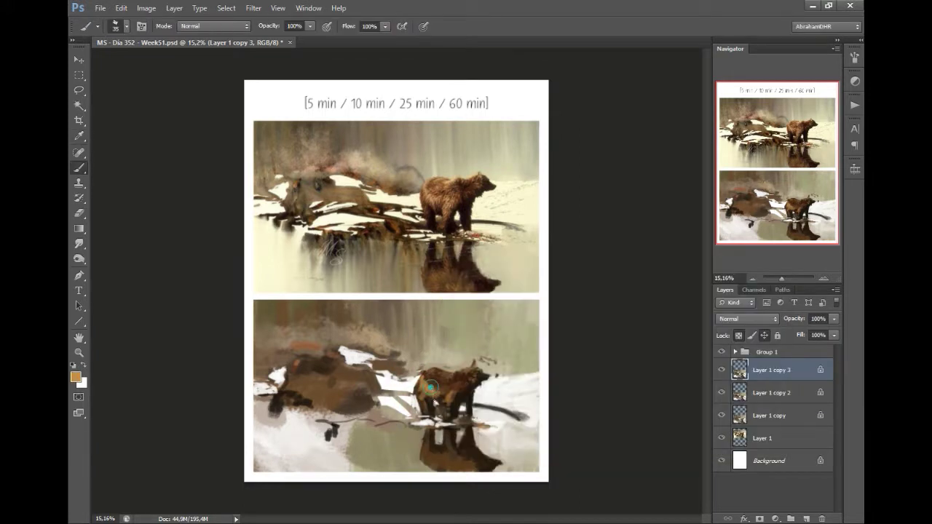
pyautogui.keyDown('alt'); pyautogui.click(447, 374); pyautogui.keyUp('alt')
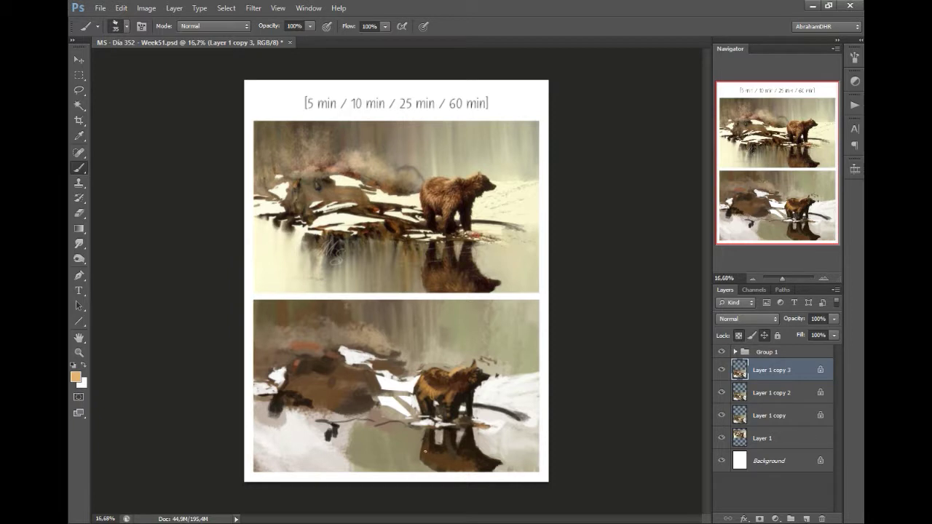
# Step: Refine the bear's fur and legs with small strokes of sampled brown and near-black
pyautogui.scroll(2, 459, 362)
pyautogui.keyDown('alt'); pyautogui.click(459, 362); pyautogui.keyUp('alt')
pyautogui.keyDown('alt'); pyautogui.click(457, 405); pyautogui.keyUp('alt')
pyautogui.keyDown('alt'); pyautogui.click(476, 397); pyautogui.keyUp('alt')
pyautogui.press(']')
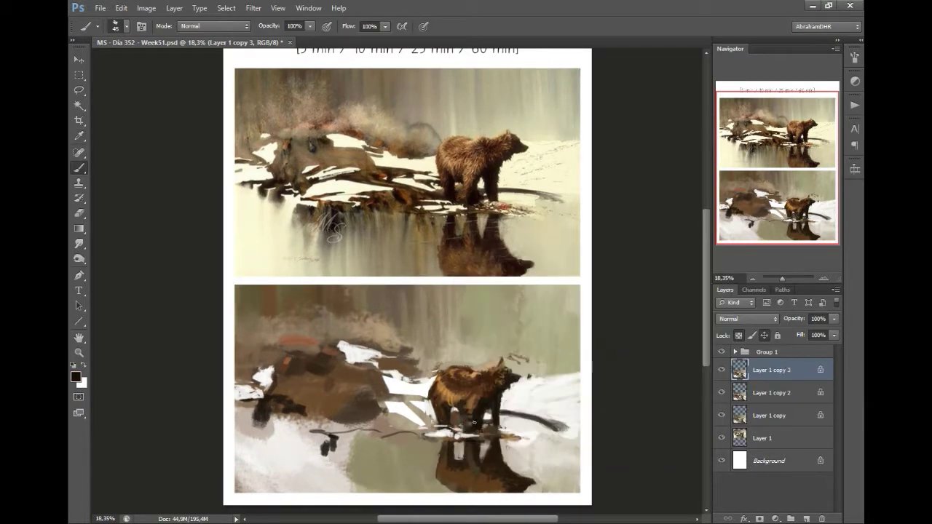
pyautogui.keyDown('alt'); pyautogui.click(458, 399); pyautogui.keyUp('alt')
pyautogui.keyDown('alt'); pyautogui.click(446, 401); pyautogui.keyUp('alt')
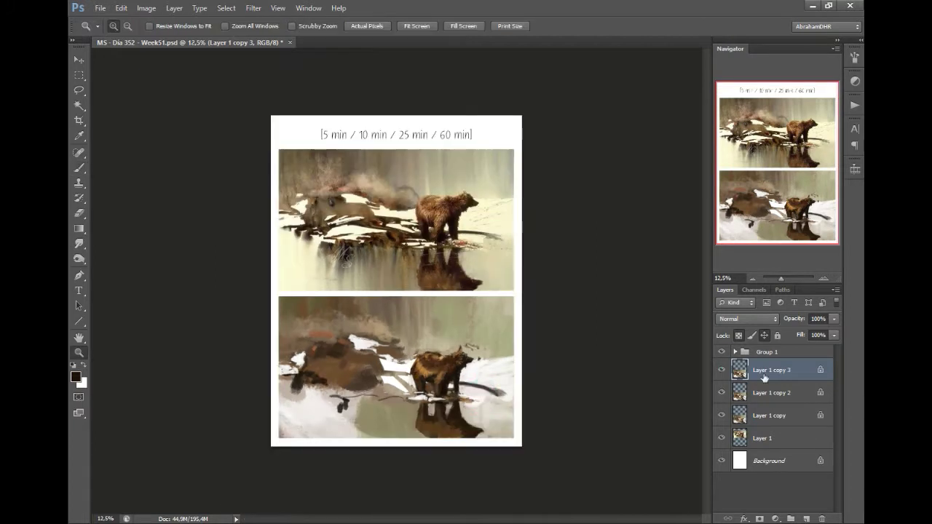
# Step: Paint dark shoreline rocks and branches with vertical brown reflection streaks in the water below them
pyautogui.press(']')
pyautogui.press(']')
pyautogui.press(']')
pyautogui.press(']')
pyautogui.press(']')
pyautogui.keyDown('alt'); pyautogui.click(349, 401); pyautogui.keyUp('alt')
pyautogui.moveTo(333, 395)
pyautogui.mouseDown()
pyautogui.moveTo(431, 418)
pyautogui.moveTo(406, 417)
pyautogui.moveTo(388, 391)
pyautogui.moveTo(377, 420)
pyautogui.moveTo(386, 435)
pyautogui.moveTo(411, 441)
pyautogui.moveTo(408, 461)
pyautogui.moveTo(404, 444)
pyautogui.moveTo(379, 460)
pyautogui.moveTo(346, 434)
pyautogui.moveTo(335, 458)
pyautogui.mouseUp()
# Step: Paint white snow patches along the lower edge of the rocks with a smaller brush
pyautogui.keyDown('alt'); pyautogui.click(406, 421); pyautogui.keyUp('alt')
pyautogui.press('[')
pyautogui.press('[')
pyautogui.keyDown('alt'); pyautogui.click(393, 439); pyautogui.keyUp('alt')
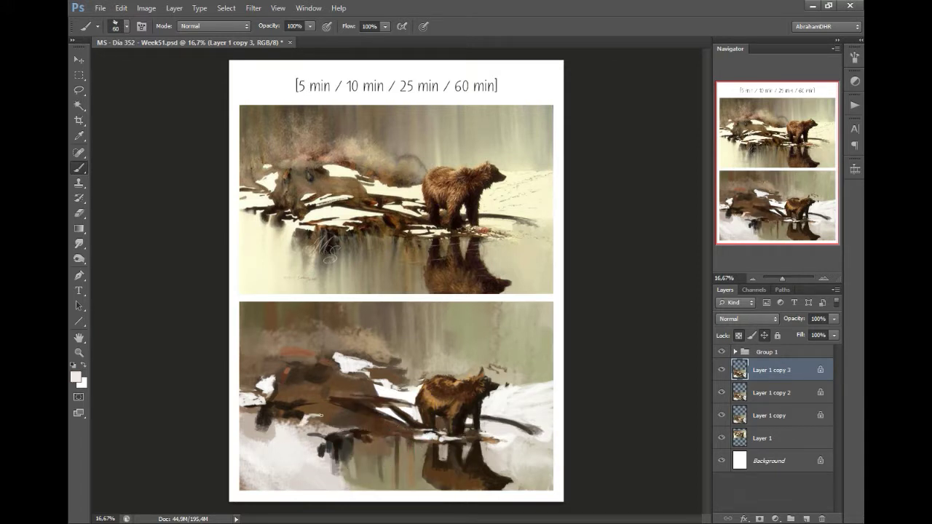
pyautogui.press('[')
pyautogui.keyDown('alt'); pyautogui.scroll(1, 452, 397); pyautogui.keyUp('alt')
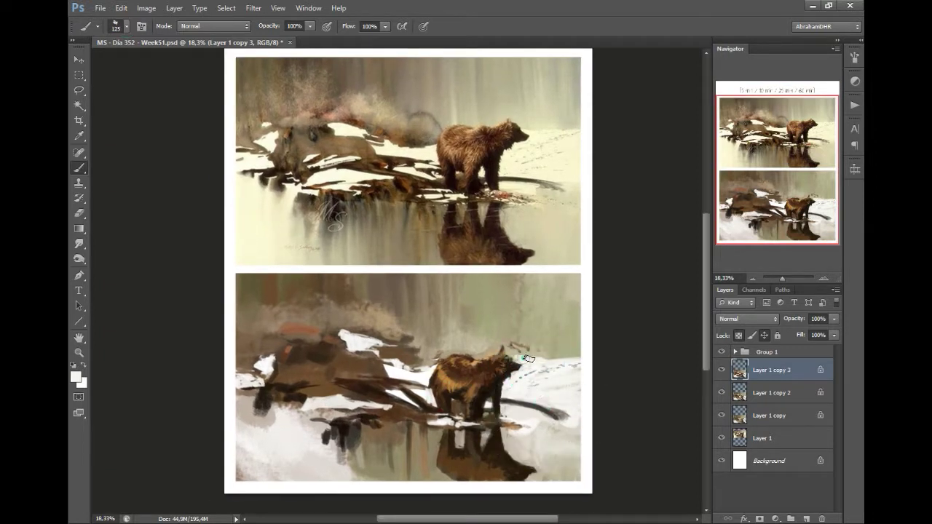
# Step: Paint yellow-green vertical light streaks across the background above and to the right of the bear
pyautogui.moveTo(531, 350)
pyautogui.mouseDown()
pyautogui.moveTo(536, 270)
pyautogui.moveTo(564, 275)
pyautogui.moveTo(565, 327)
pyautogui.mouseUp()
pyautogui.press(']')
pyautogui.press(']')
pyautogui.press(']')
pyautogui.press(']')
pyautogui.press(']')
pyautogui.press(']')
pyautogui.press(']')
pyautogui.press(']')
pyautogui.press('[')
pyautogui.press('[')
pyautogui.press('[')
pyautogui.press('[')
pyautogui.press('[')
pyautogui.press('[')
pyautogui.press('[')
pyautogui.press('[')
pyautogui.press('[')
pyautogui.keyDown('alt'); pyautogui.click(483, 328); pyautogui.keyUp('alt')
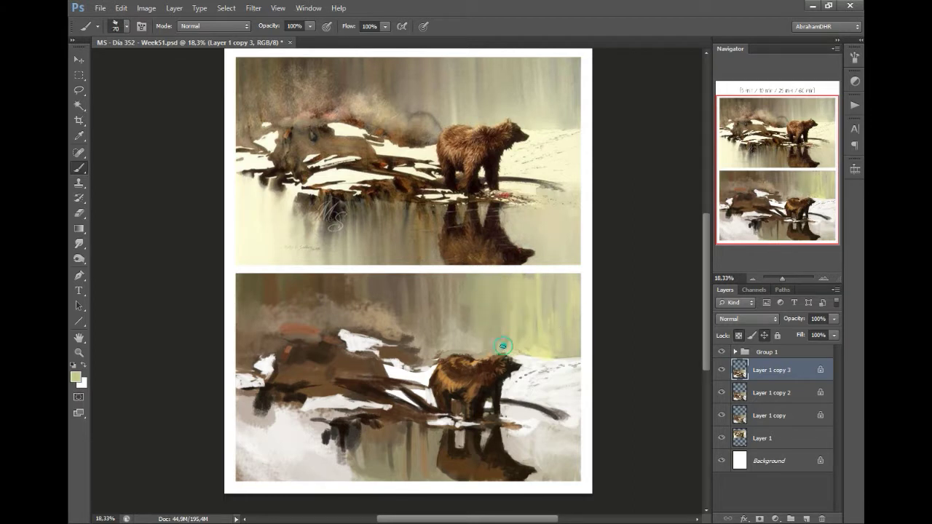
# Step: Refine the bear's head and dark fur with a size 35 brush
pyautogui.keyDown('ctrl'); pyautogui.click(524, 322); pyautogui.keyUp('ctrl')
pyautogui.keyDown('alt'); pyautogui.click(474, 370); pyautogui.keyUp('alt')
pyautogui.press('[')
pyautogui.press('[')
pyautogui.press('[')
pyautogui.press('[')
pyautogui.press('[')
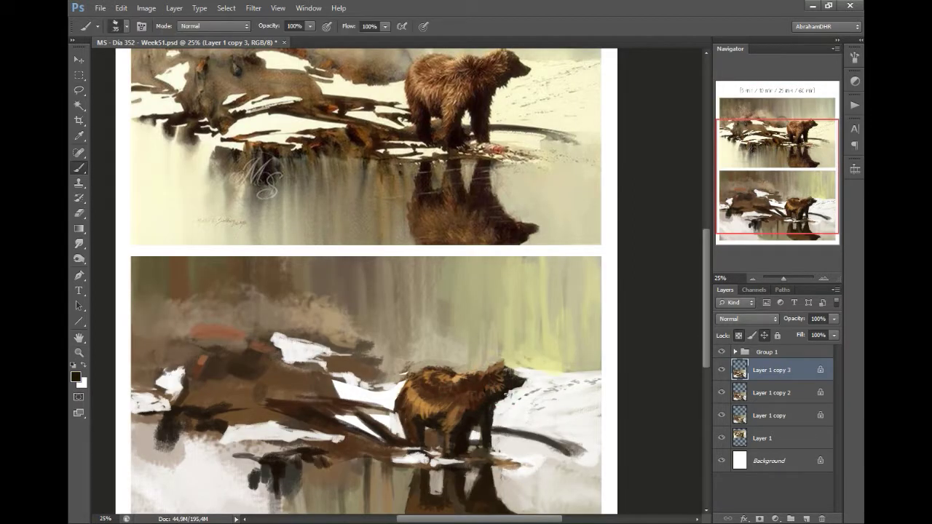
# Step: Darken the bear's reflection beneath its legs with sampled dark brown strokes
pyautogui.hotkey('ctrl', '-')
pyautogui.keyDown('alt'); pyautogui.click(506, 486); pyautogui.keyUp('alt')
pyautogui.keyDown('alt'); pyautogui.click(437, 480); pyautogui.keyUp('alt')
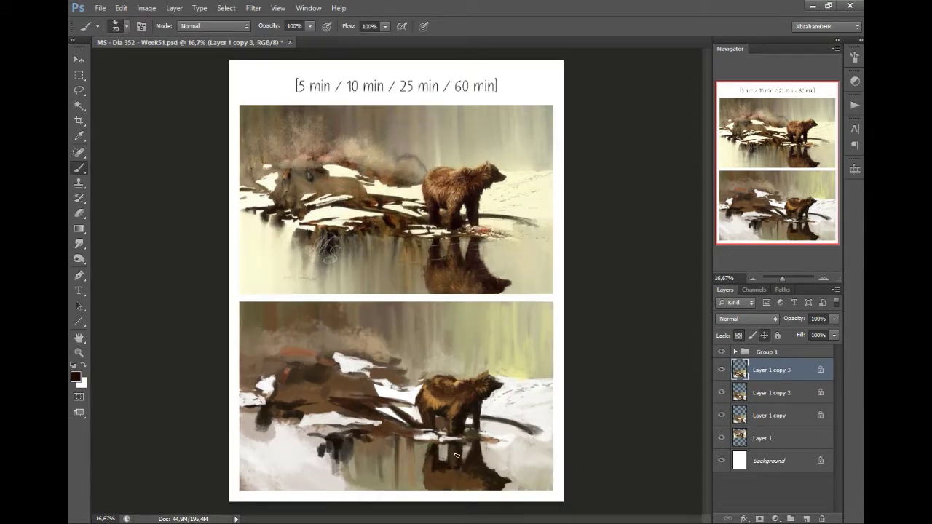
# Step: Paint pale, speckled foliage above the rocks with tones sampled from the surrounding background
pyautogui.keyDown('alt'); pyautogui.click(449, 447); pyautogui.keyUp('alt')
pyautogui.keyDown('alt'); pyautogui.click(503, 351); pyautogui.keyUp('alt')
pyautogui.keyDown('alt'); pyautogui.click(335, 315); pyautogui.keyUp('alt')
pyautogui.keyDown('alt'); pyautogui.click(350, 308); pyautogui.keyUp('alt')
pyautogui.keyDown('alt'); pyautogui.click(308, 333); pyautogui.keyUp('alt')
pyautogui.press('[')
pyautogui.press('[')
pyautogui.press('[')
pyautogui.press('[')
pyautogui.press('[')
# Step: Refine the rock shapes with sampled browns and add thin white snow strips between them using smaller strokes
pyautogui.keyDown('alt'); pyautogui.click(422, 398); pyautogui.keyUp('alt')
pyautogui.press(']')
pyautogui.press(']')
pyautogui.keyDown('alt'); pyautogui.click(339, 383); pyautogui.keyUp('alt')
pyautogui.keyDown('alt'); pyautogui.click(364, 381); pyautogui.keyUp('alt')
pyautogui.press('[')
pyautogui.keyDown('alt'); pyautogui.click(353, 406); pyautogui.keyUp('alt')
pyautogui.press('[')
pyautogui.press('[')
pyautogui.press('[')
pyautogui.keyDown('alt'); pyautogui.click(439, 413); pyautogui.keyUp('alt')
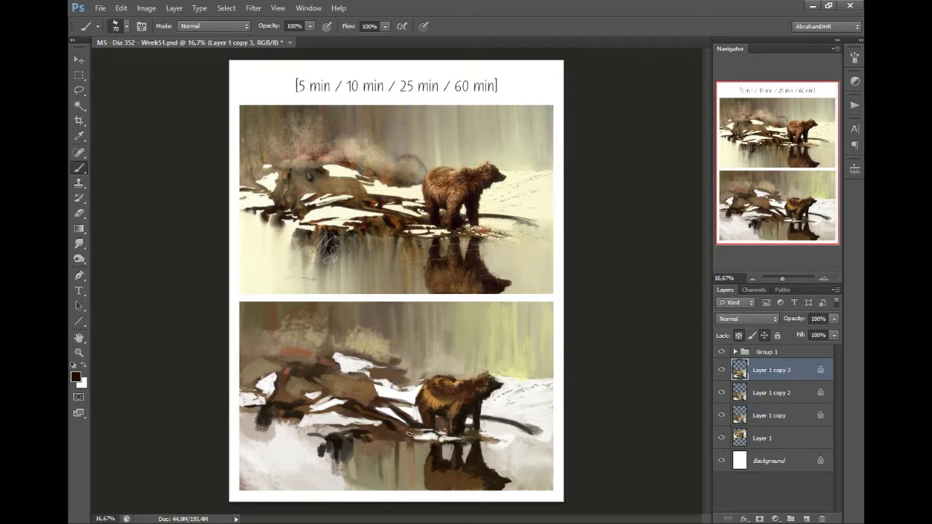
# Step: Paint warm orange-brown vertical reflection streaks in the water to the left of the bear's reflection
pyautogui.keyDown('alt'); pyautogui.click(399, 445); pyautogui.keyUp('alt')
pyautogui.press('[')
pyautogui.press('[')
pyautogui.press('[')
pyautogui.click(76, 376)
pyautogui.click(774, 277)
# Step: Rework the bear's fur and legs with small warm brown and tan strokes
pyautogui.press('[')
pyautogui.press('[')
pyautogui.press('[')
pyautogui.press('[')
pyautogui.keyDown('alt'); pyautogui.click(440, 397); pyautogui.keyUp('alt')
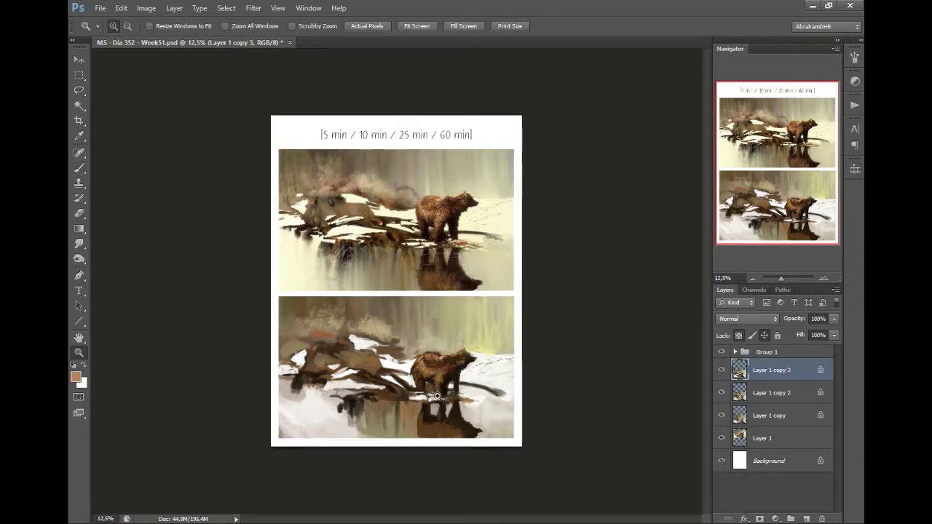
pyautogui.keyDown('alt'); pyautogui.click(425, 371); pyautogui.keyUp('alt')
pyautogui.click(75, 376)
pyautogui.click(718, 282)
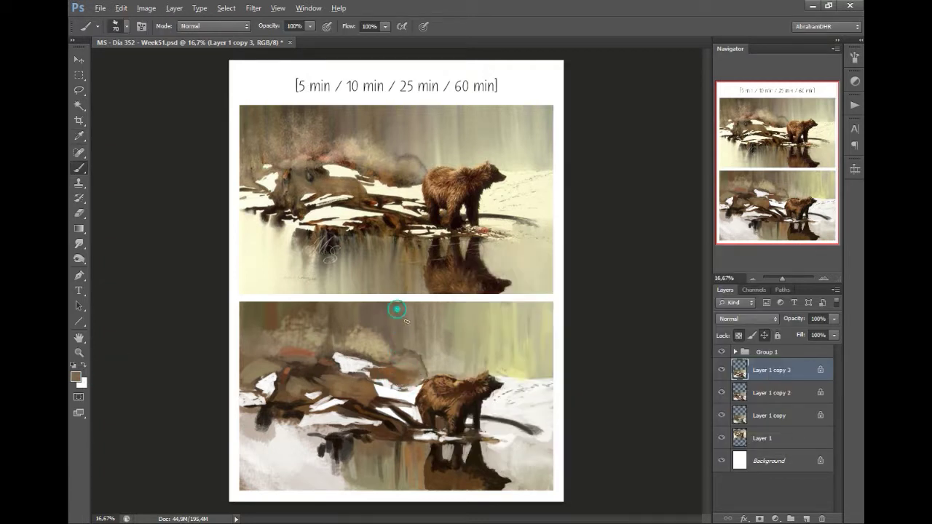
# Step: Paint dark grey-brown vertical rock reflections into the water below the rocks with an enlarged brush
pyautogui.press(']')
pyautogui.press(']')
pyautogui.press(']')
pyautogui.press(']')
pyautogui.press(']')
pyautogui.press(']')
pyautogui.keyDown('alt'); pyautogui.click(364, 457); pyautogui.keyUp('alt')
pyautogui.press(']')
pyautogui.press(']')
pyautogui.press(']')
pyautogui.press(']')
pyautogui.keyDown('alt'); pyautogui.click(321, 453); pyautogui.keyUp('alt')
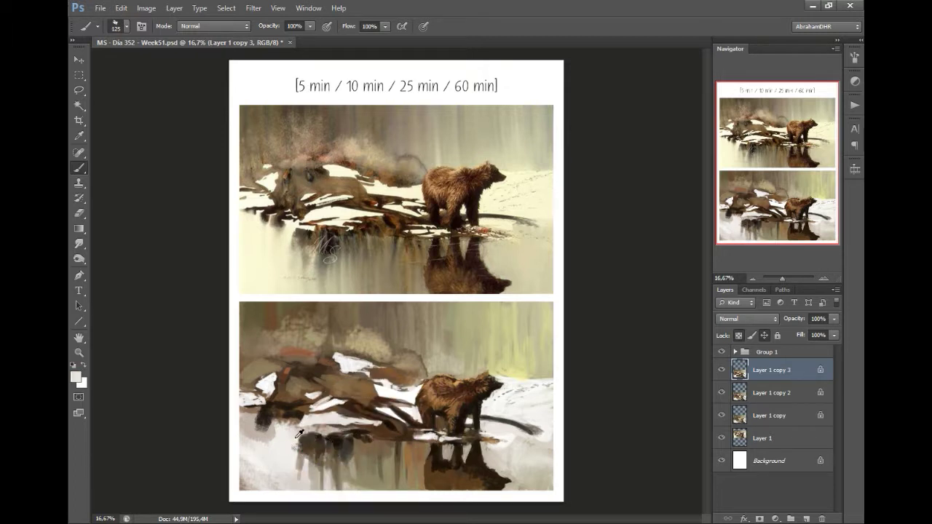
# Step: Break up the shoreline below the leftmost rocks with dark vertical strokes and pale gaps
pyautogui.keyDown('alt'); pyautogui.click(263, 416); pyautogui.keyUp('alt')
pyautogui.keyDown('alt'); pyautogui.click(271, 417); pyautogui.keyUp('alt')
pyautogui.press(']')
pyautogui.press('[')
pyautogui.press('[')
# Step: Blend pale yellow-green into the background at the upper right and tint the foliage above the rocks pinkish tan
pyautogui.keyDown('alt'); pyautogui.click(531, 311); pyautogui.keyUp('alt')
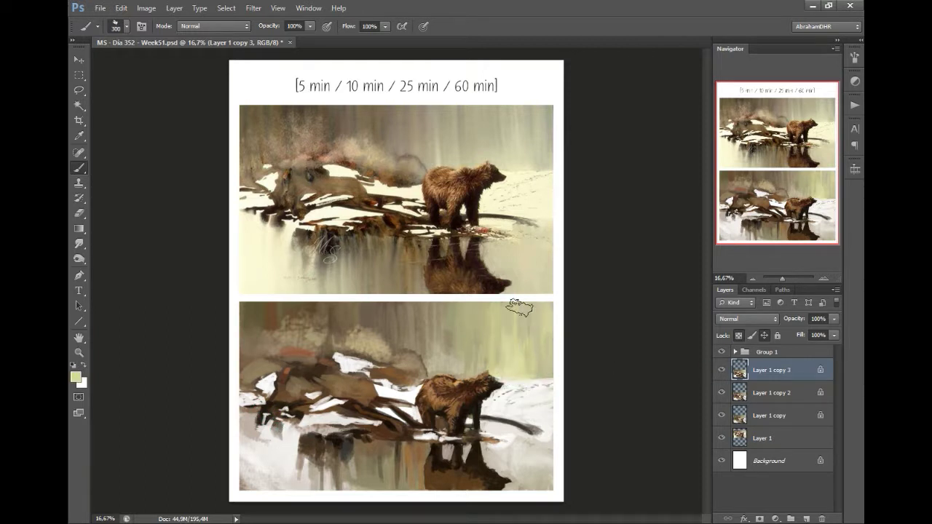
pyautogui.keyDown('alt'); pyautogui.click(356, 400); pyautogui.keyUp('alt')
pyautogui.click(75, 377)
pyautogui.click(507, 332)
pyautogui.click(726, 277)
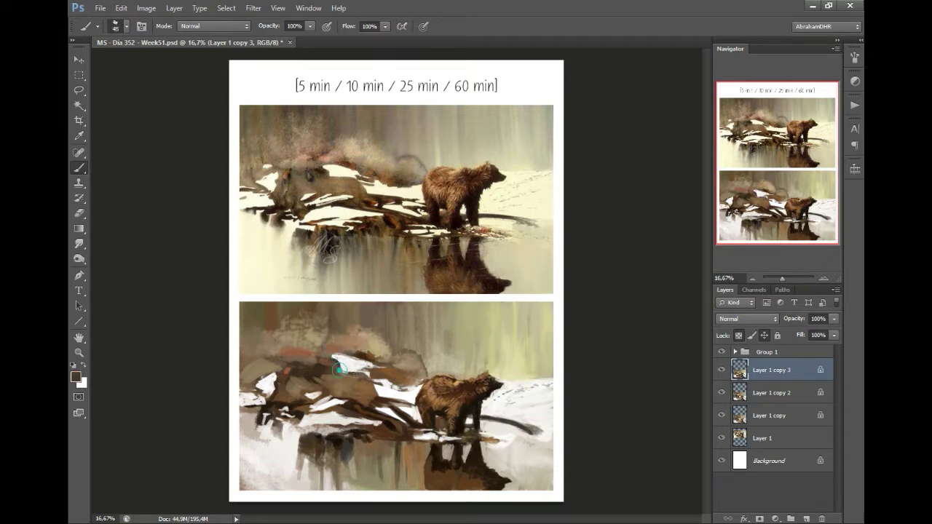
# Step: Darken the upper-left background with sampled brown using a larger brush
pyautogui.keyDown('alt'); pyautogui.click(285, 380); pyautogui.keyUp('alt')
pyautogui.keyDown('alt'); pyautogui.click(247, 313); pyautogui.keyUp('alt')
pyautogui.press(']')
pyautogui.press(']')
pyautogui.press(']')
pyautogui.press(']')
pyautogui.press(']')
pyautogui.press(']')
pyautogui.press(']')
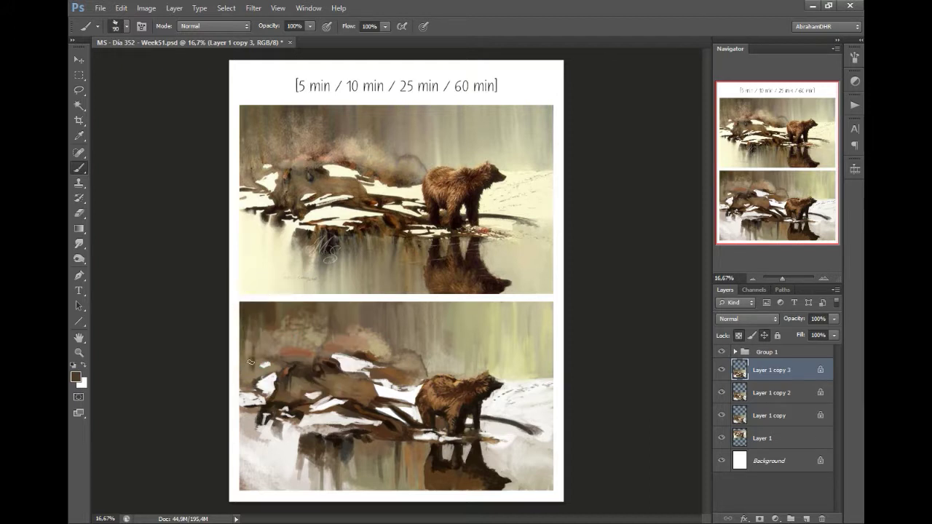
# Step: Rework the snow patches and dark rock edges at the left of the painting with varied brush sizes
pyautogui.moveTo(246, 364)
pyautogui.mouseDown()
pyautogui.moveTo(233, 363)
pyautogui.moveTo(356, 420)
pyautogui.mouseUp()
pyautogui.press(']')
pyautogui.press(']')
pyautogui.press(']')
pyautogui.press(']')
pyautogui.press(']')
pyautogui.press(']')
pyautogui.press(']')
pyautogui.press('[')
pyautogui.press('[')
pyautogui.press('[')
pyautogui.press('[')
pyautogui.press('[')
pyautogui.press('[')
pyautogui.press('[')
pyautogui.press('[')
pyautogui.press('[')
pyautogui.press('[')
# Step: Paint warm brown fur texture into the bear's reflection
pyautogui.press('Return')
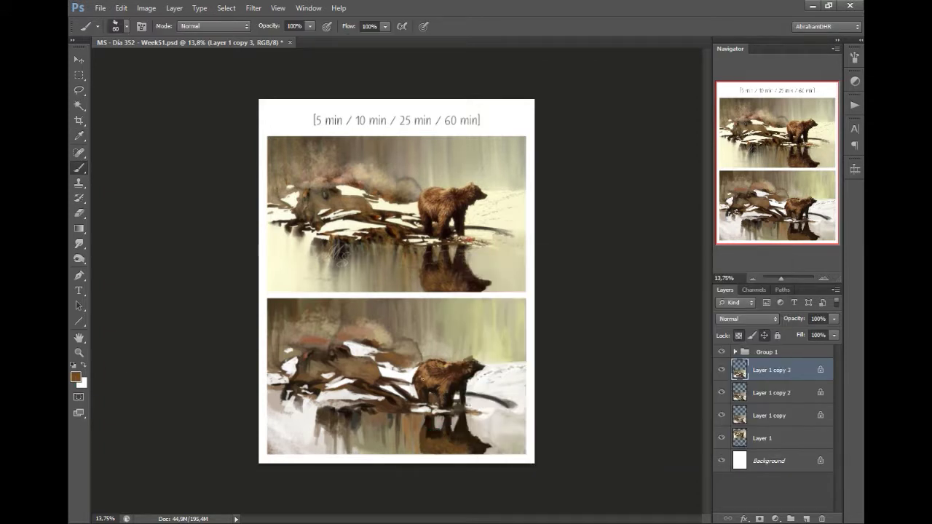
pyautogui.click(430, 367)
pyautogui.press('g')
pyautogui.keyDown('alt'); pyautogui.click(434, 373); pyautogui.keyUp('alt')
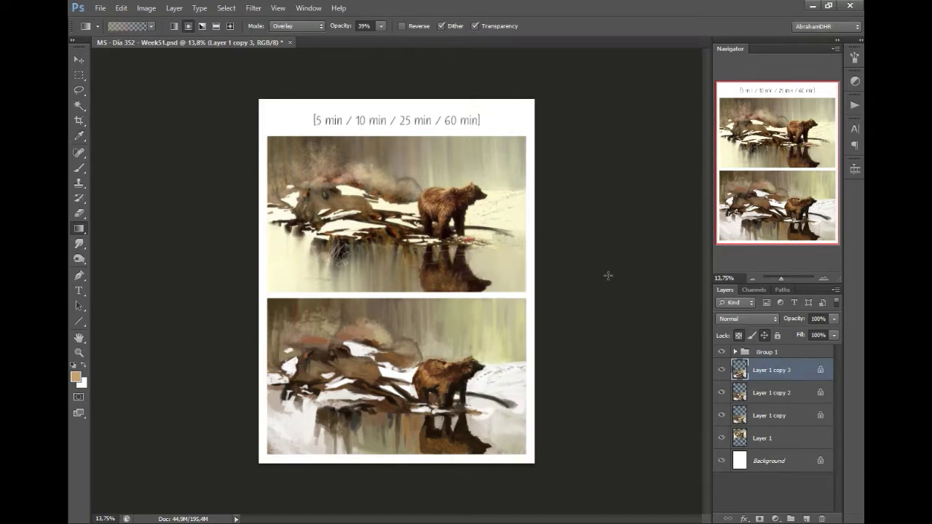
# Step: Dab red accents on the bank beside the bear's front paws and tint the water's edge at right yellow-green
pyautogui.press('b')
pyautogui.keyDown('alt'); pyautogui.click(474, 410); pyautogui.keyUp('alt')
pyautogui.click(551, 329)
pyautogui.press('Return')
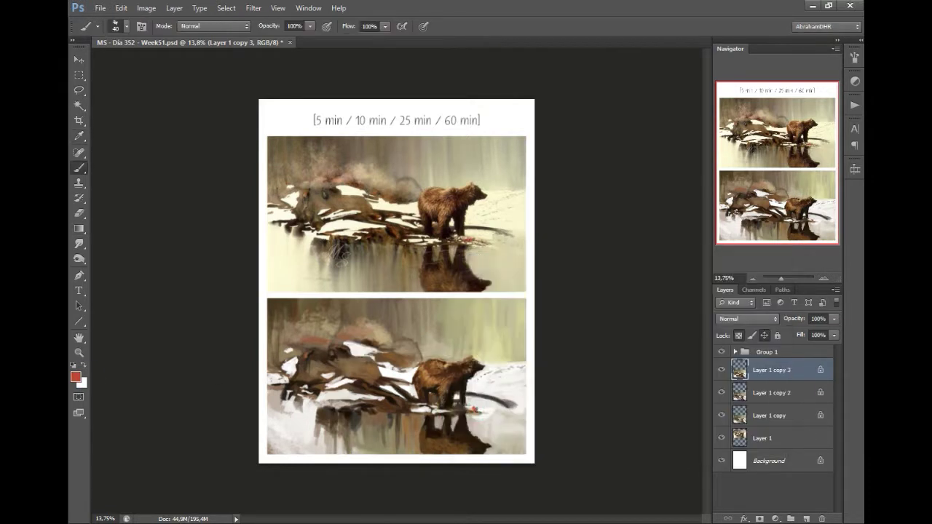
pyautogui.keyDown('alt'); pyautogui.click(451, 331); pyautogui.keyUp('alt')
pyautogui.keyDown('alt'); pyautogui.click(529, 413); pyautogui.keyUp('alt')
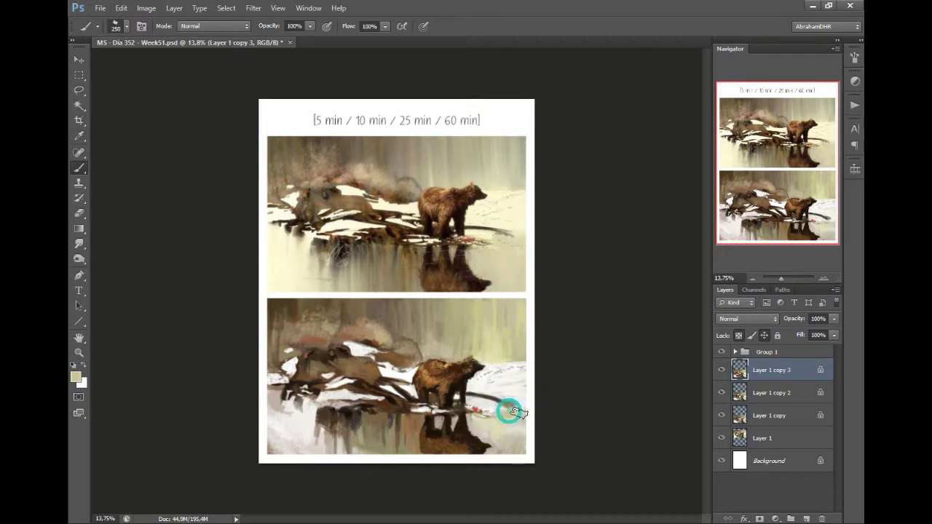
# Step: Duplicate Layer 1 copy 3 and paint cream strokes along the bank beside the bear with a size 70 brush
pyautogui.hotkey('ctrl', 'j')
pyautogui.press('[')
pyautogui.press('[')
pyautogui.press('[')
pyautogui.press('[')
pyautogui.press('[')
pyautogui.press('[')
pyautogui.press('[')
pyautogui.press('[')
pyautogui.press('[')
pyautogui.press('[')
pyautogui.press('[')
pyautogui.press('[')
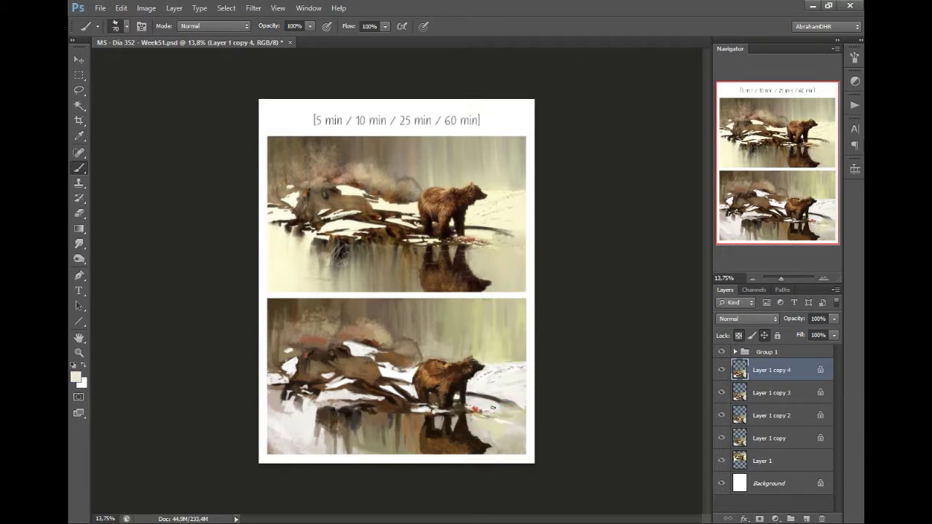
# Step: Detail the bank beneath and to the right of the bear with small dark and light debris strokes
pyautogui.keyDown('alt'); pyautogui.click(522, 381); pyautogui.keyUp('alt')
pyautogui.keyDown('alt'); pyautogui.click(457, 401); pyautogui.keyUp('alt')
pyautogui.keyDown('alt'); pyautogui.click(480, 399); pyautogui.keyUp('alt')
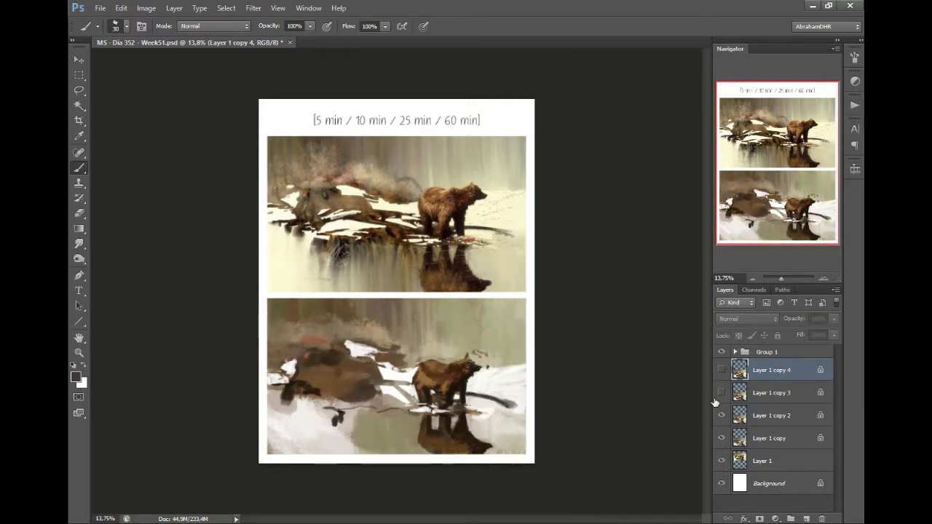
pyautogui.scroll(1, 406, 318)
pyautogui.keyDown('alt'); pyautogui.click(515, 441); pyautogui.keyUp('alt')
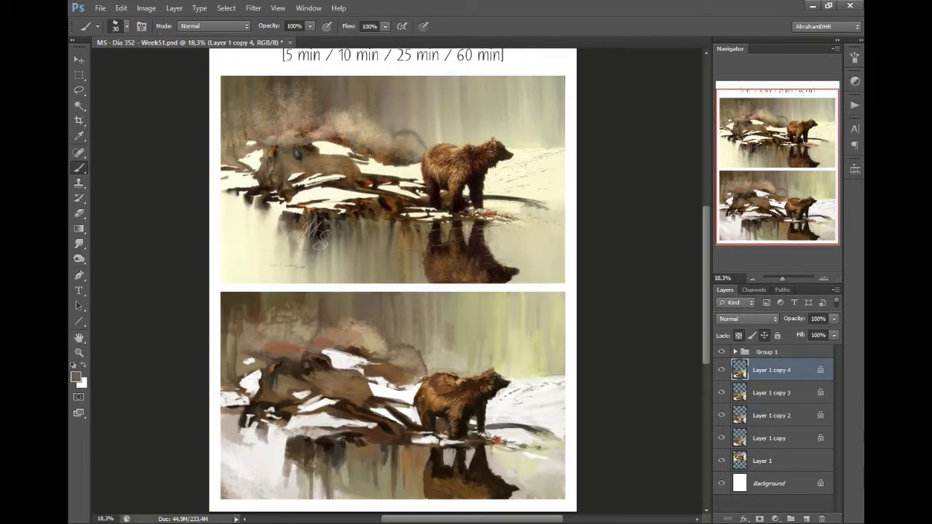
pyautogui.keyDown('alt'); pyautogui.click(510, 445); pyautogui.keyUp('alt')
pyautogui.keyDown('alt'); pyautogui.click(430, 437); pyautogui.keyUp('alt')
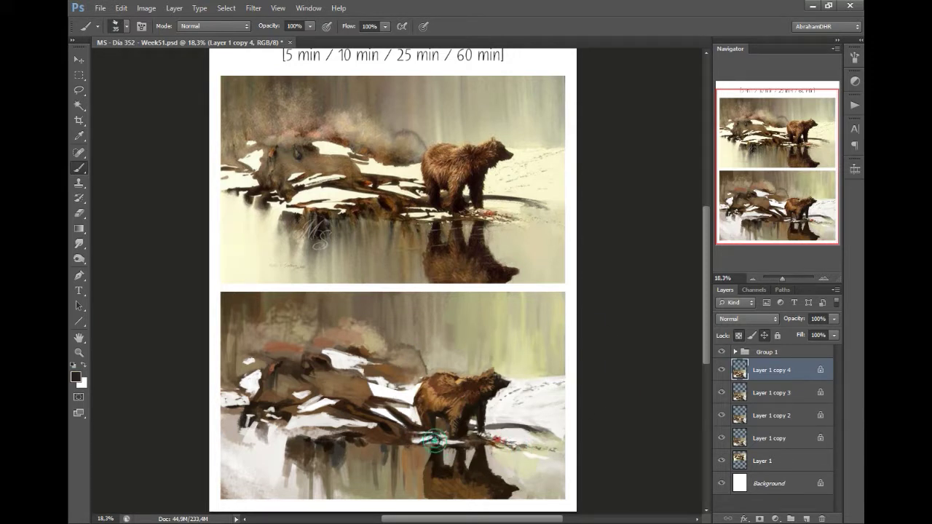
pyautogui.keyDown('alt'); pyautogui.click(422, 440); pyautogui.keyUp('alt')
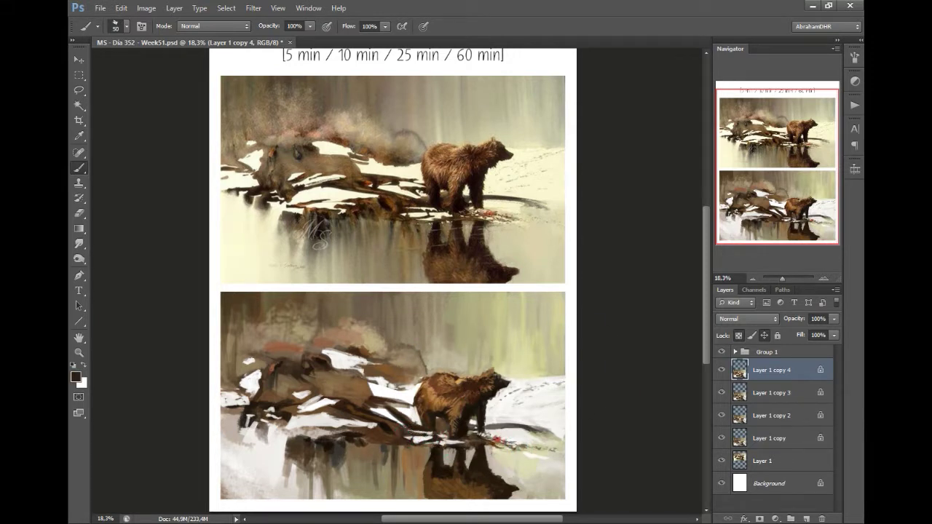
# Step: Darken the brown bushes between the upper snow patches and the bear's back with sampled colours
pyautogui.keyDown('alt'); pyautogui.click(353, 347); pyautogui.keyUp('alt')
pyautogui.keyDown('alt'); pyautogui.click(390, 368); pyautogui.keyUp('alt')
pyautogui.keyDown('alt'); pyautogui.click(400, 373); pyautogui.keyUp('alt')
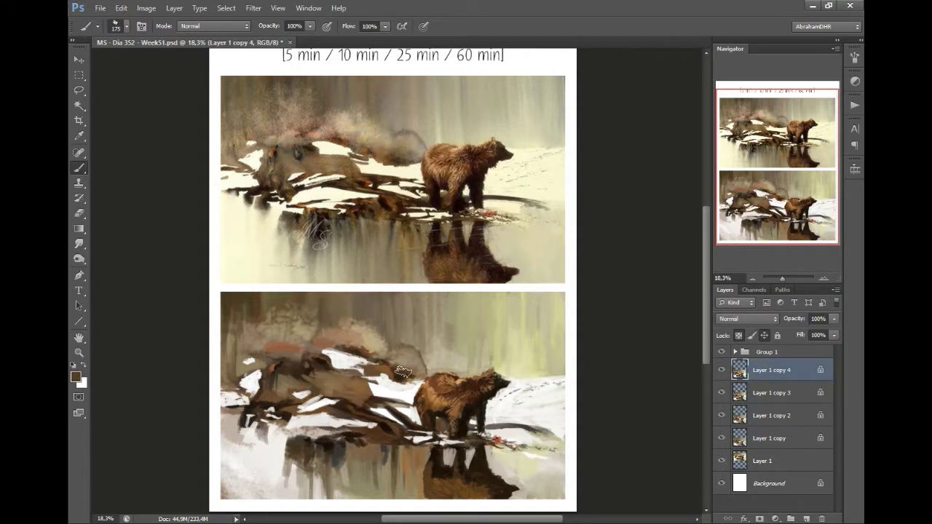
pyautogui.press('[')
pyautogui.press('[')
pyautogui.press('[')
pyautogui.press('[')
pyautogui.press('[')
pyautogui.press('[')
pyautogui.press('[')
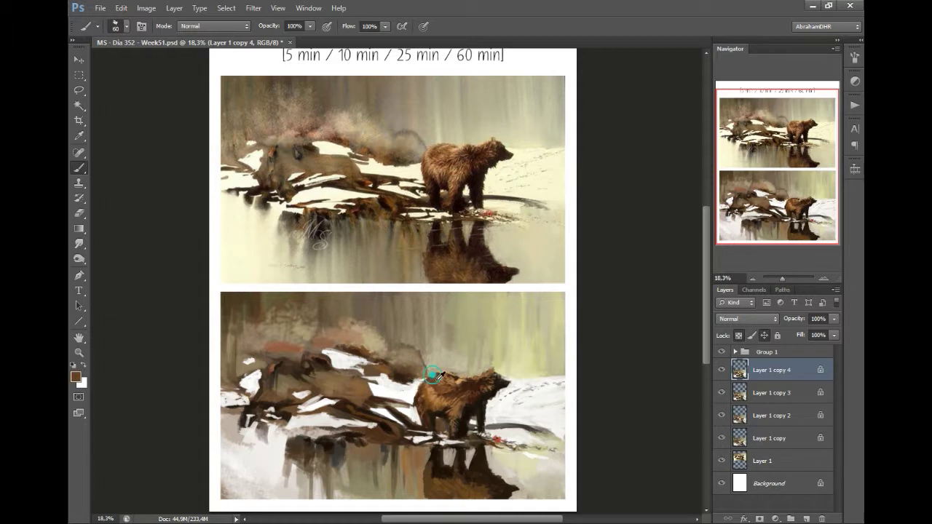
# Step: Repaint the large rock with sampled browns and sharpen the dark edges and white snow gaps beside it
pyautogui.moveTo(430, 385)
pyautogui.mouseDown()
pyautogui.moveTo(357, 396)
pyautogui.moveTo(291, 362)
pyautogui.mouseUp()
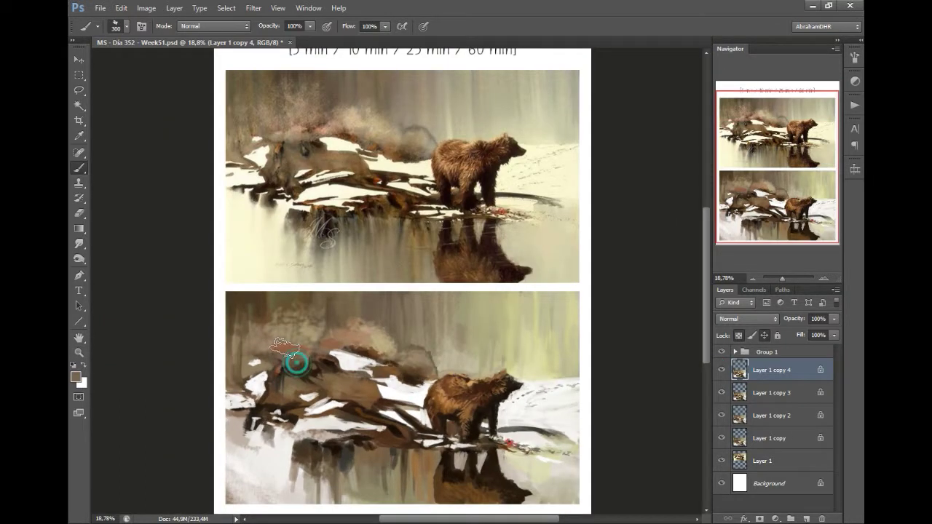
pyautogui.keyDown('alt'); pyautogui.click(296, 378); pyautogui.keyUp('alt')
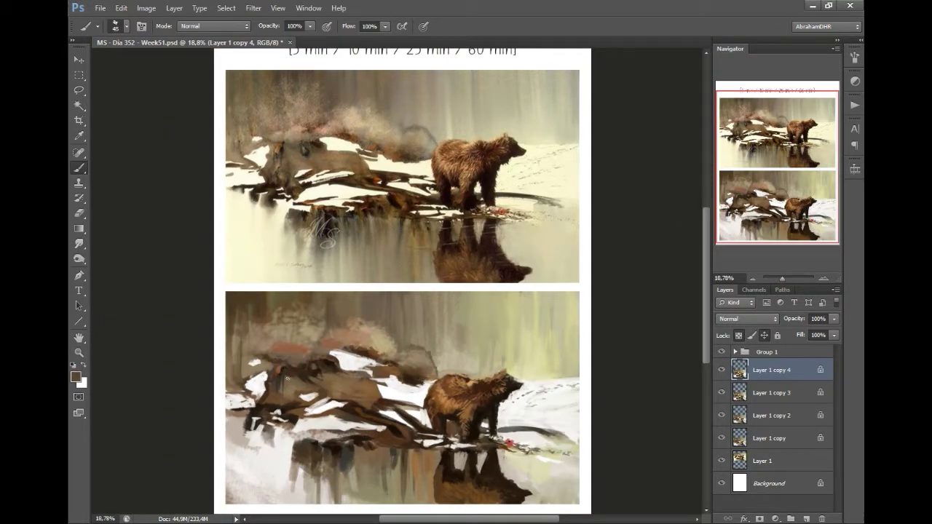
pyautogui.press(']')
pyautogui.press(']')
pyautogui.press(']')
pyautogui.press(']')
pyautogui.press(']')
pyautogui.press(']')
pyautogui.press(']')
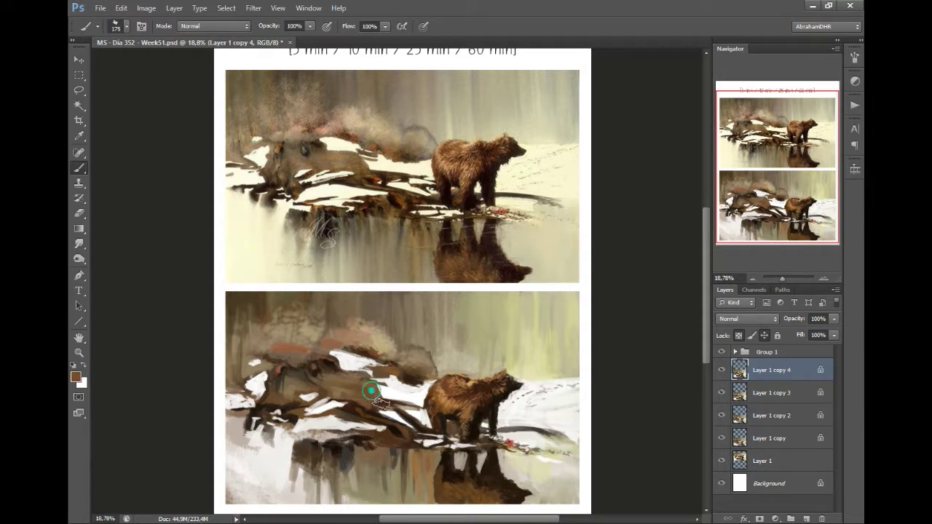
pyautogui.keyDown('alt'); pyautogui.click(355, 380); pyautogui.keyUp('alt')
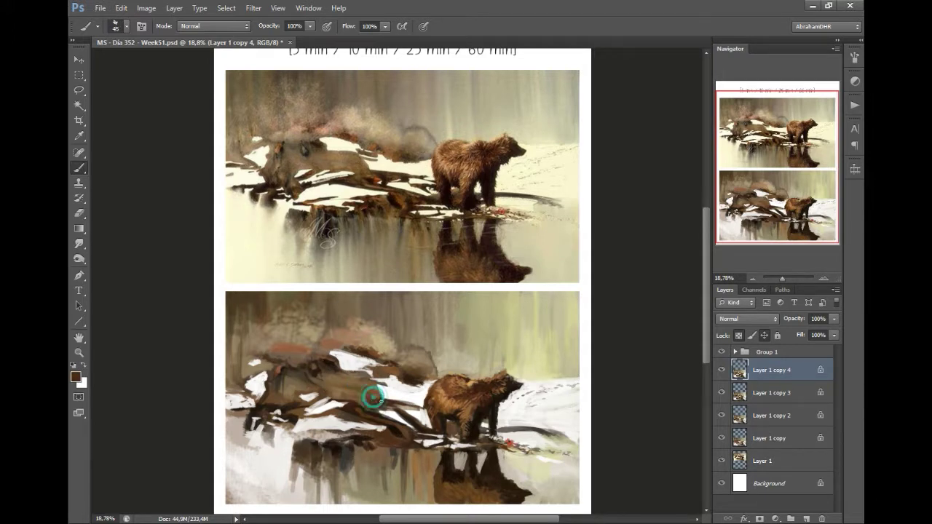
pyautogui.keyDown('alt'); pyautogui.click(407, 408); pyautogui.keyUp('alt')
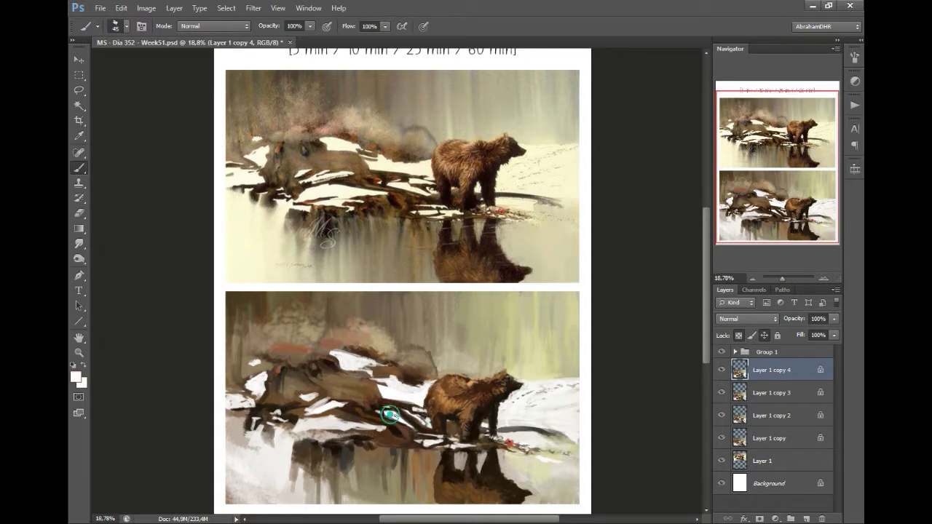
# Step: Paint pinkish-red strokes into the foliage along the top of the rocks
pyautogui.press(']')
pyautogui.press(']')
pyautogui.press(']')
pyautogui.press(']')
pyautogui.press(']')
pyautogui.press(']')
pyautogui.press(']')
pyautogui.press(']')
pyautogui.press(']')
pyautogui.moveTo(420, 392)
pyautogui.mouseDown()
pyautogui.moveTo(276, 342)
pyautogui.moveTo(298, 339)
pyautogui.mouseUp()
pyautogui.keyDown('alt'); pyautogui.click(298, 338); pyautogui.keyUp('alt')
pyautogui.press('Return')
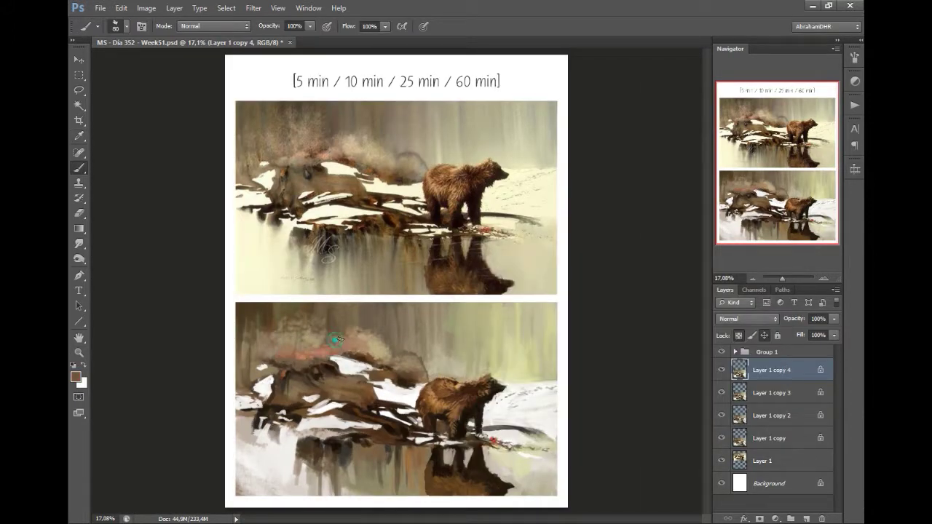
# Step: Darken the background above the foliage with sampled dark brown using a size 200 brush
pyautogui.keyDown('alt'); pyautogui.click(302, 309); pyautogui.keyUp('alt')
pyautogui.press(']')
pyautogui.press(']')
pyautogui.press(']')
pyautogui.press(']')
pyautogui.press(']')
pyautogui.press(']')
pyautogui.press(']')
pyautogui.press(']')
pyautogui.keyDown('alt'); pyautogui.click(311, 364); pyautogui.keyUp('alt')
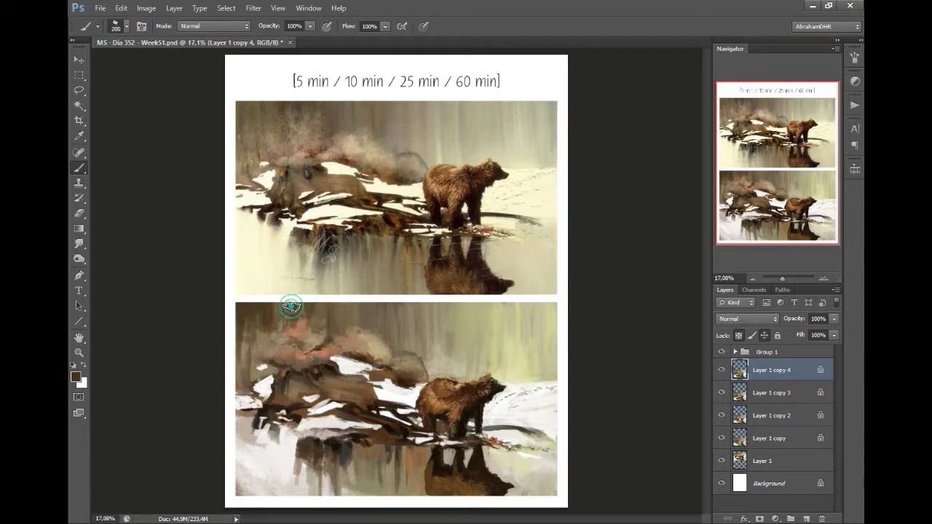
# Step: Blend tan and orange tones into the foliage above the rocks with sampled colours, enlarging the brush to 700
pyautogui.press(']')
pyautogui.press(']')
pyautogui.keyDown('alt'); pyautogui.click(308, 380); pyautogui.keyUp('alt')
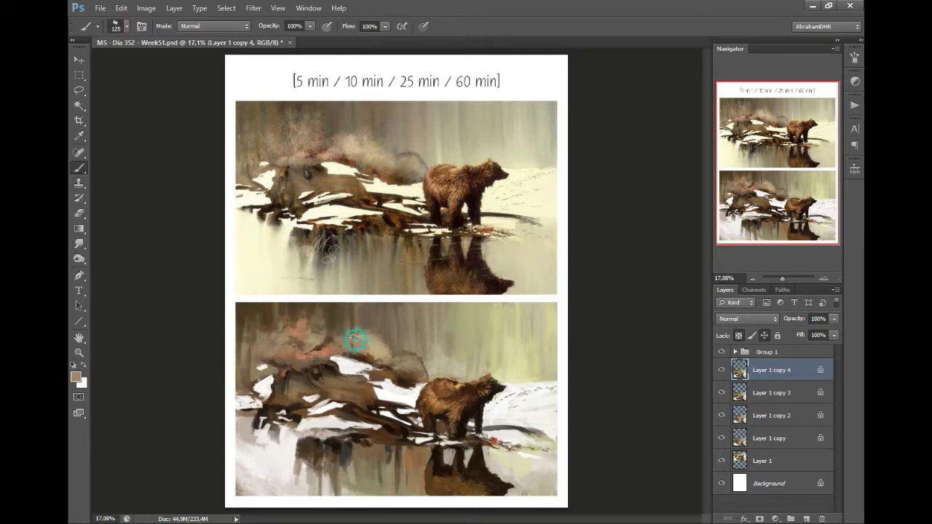
pyautogui.hotkey('ctrl', '-')
pyautogui.press(']')
pyautogui.press(']')
pyautogui.press(']')
pyautogui.press(']')
pyautogui.press(']')
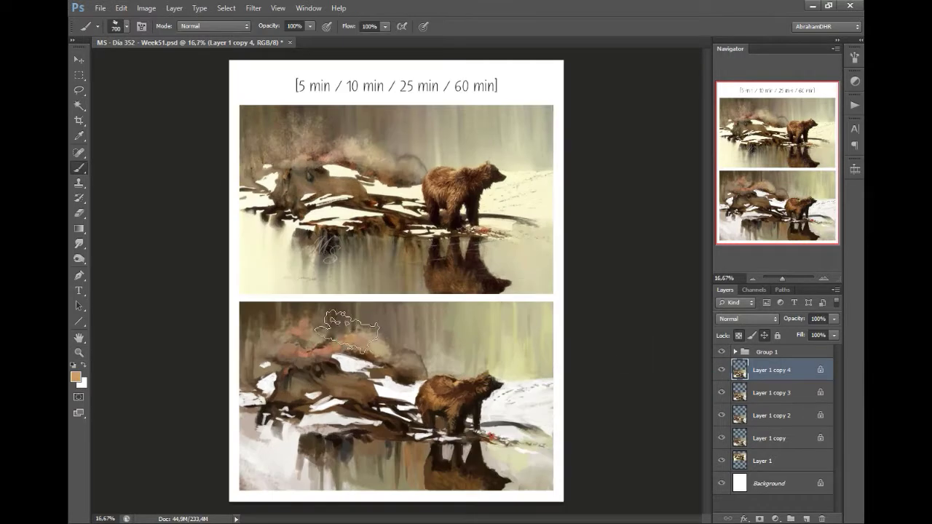
# Step: Add sampled tan and salmon-orange accents to the foliage above the upper snow patch, reducing the brush to size 50
pyautogui.keyDown('alt'); pyautogui.click(393, 357); pyautogui.keyUp('alt')
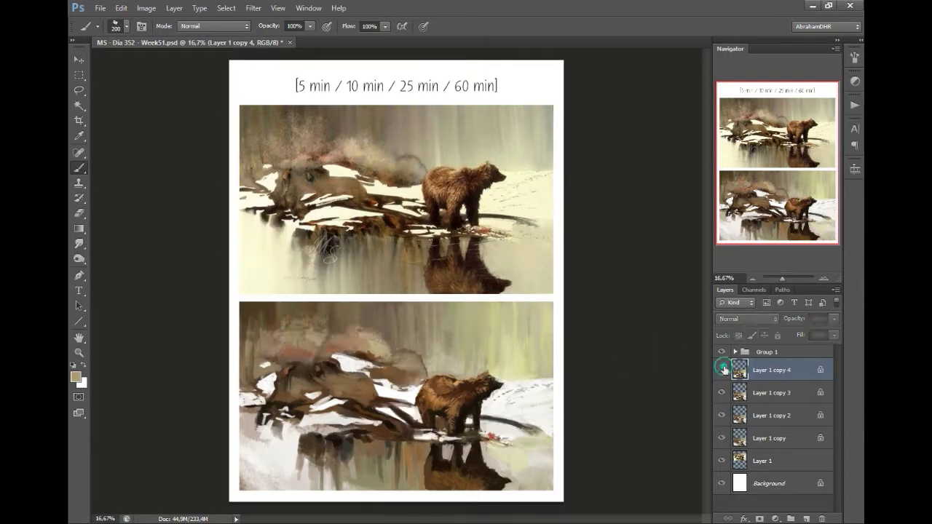
pyautogui.keyDown('alt'); pyautogui.click(373, 345); pyautogui.keyUp('alt')
pyautogui.press('[')
pyautogui.press('[')
pyautogui.press('[')
pyautogui.press('[')
pyautogui.press('[')
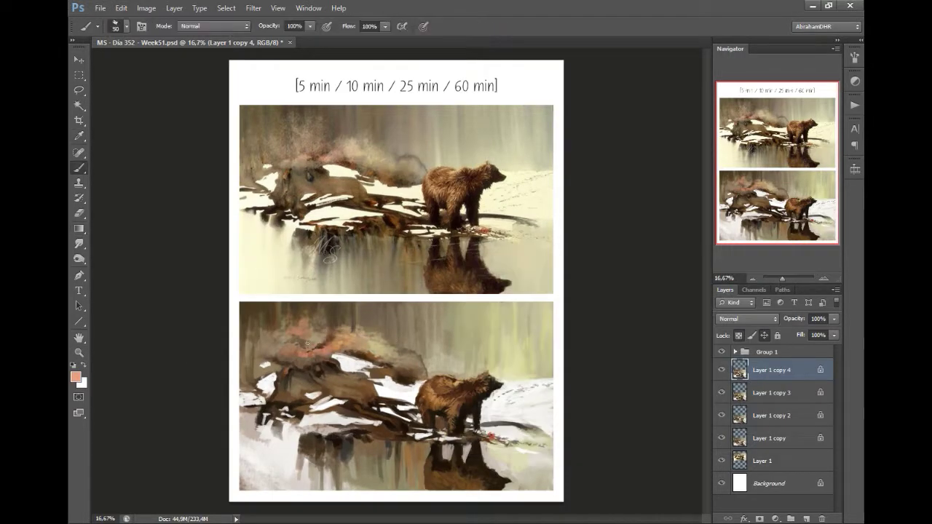
# Step: Rework the left edge of the foliage against the background with a sampled colour, using both large and small brushes
pyautogui.keyDown('alt'); pyautogui.click(262, 340); pyautogui.keyUp('alt')
pyautogui.press(']')
pyautogui.press(']')
pyautogui.press(']')
pyautogui.press(']')
pyautogui.press(']')
pyautogui.press(']')
pyautogui.press(']')
pyautogui.press(']')
pyautogui.press(']')
pyautogui.press('[')
pyautogui.press('[')
pyautogui.press('[')
pyautogui.press('[')
pyautogui.press('[')
pyautogui.press('[')
pyautogui.press('[')
pyautogui.press('[')
pyautogui.press('[')
pyautogui.press('[')
# Step: Paint sampled near-black edges and short drips along the left shoreline beneath the snow
pyautogui.keyDown('alt'); pyautogui.click(299, 402); pyautogui.keyUp('alt')
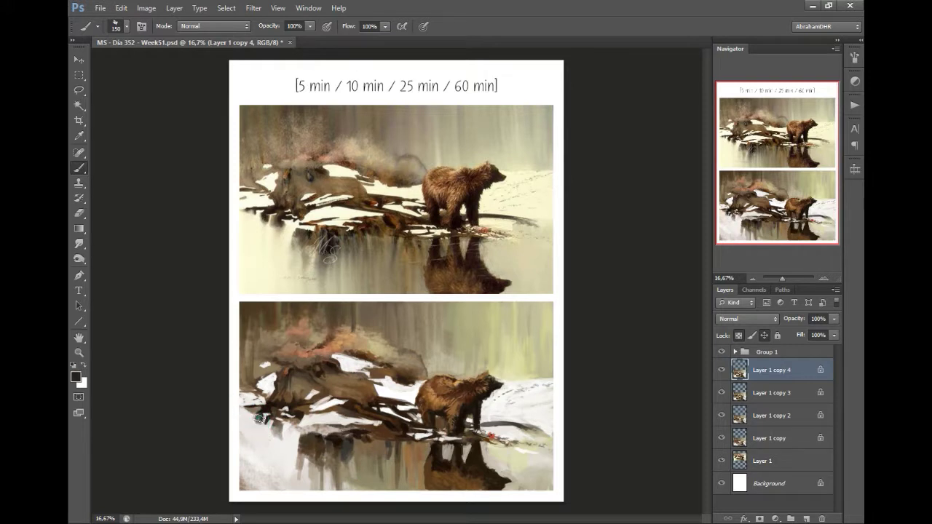
pyautogui.keyDown('alt'); pyautogui.click(259, 419); pyautogui.keyUp('alt')
pyautogui.press('[')
pyautogui.press('[')
pyautogui.press('[')
pyautogui.press('[')
pyautogui.press('[')
pyautogui.press('[')
pyautogui.press('[')
# Step: Repaint the open water below the left shoreline with a sampled pale colour
pyautogui.keyDown('alt'); pyautogui.click(512, 369); pyautogui.keyUp('alt')
pyautogui.moveTo(244, 477)
pyautogui.mouseDown()
pyautogui.moveTo(281, 466)
pyautogui.moveTo(298, 442)
pyautogui.mouseUp()
pyautogui.press(']')
pyautogui.press(']')
pyautogui.press(']')
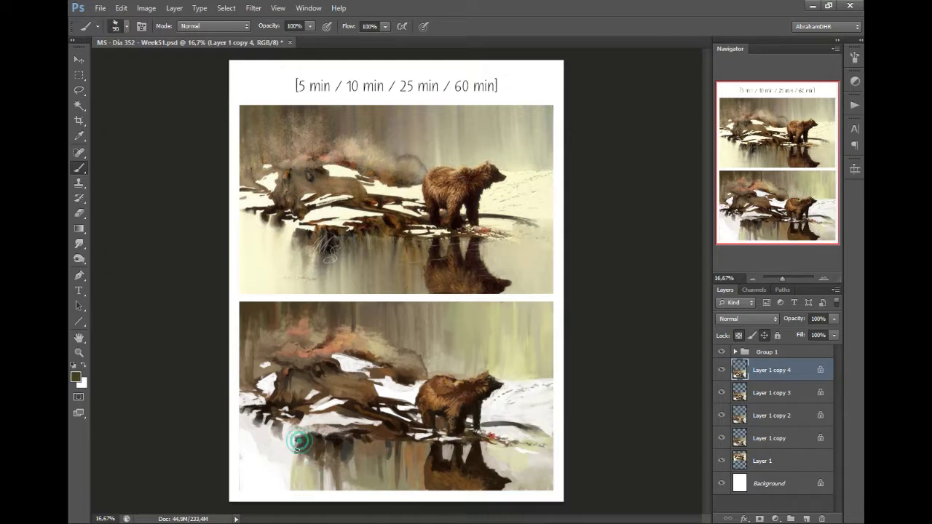
# Step: Paint sampled olive and pale vertical reflections at the left end of the rocks' reflection
pyautogui.keyDown('alt'); pyautogui.click(301, 443); pyautogui.keyUp('alt')
pyautogui.press(']')
pyautogui.press(']')
pyautogui.click(310, 464)
pyautogui.keyDown('alt'); pyautogui.click(304, 459); pyautogui.keyUp('alt')
# Step: Break up the lowest snow patch above the waterline with sampled dark and off-white strokes using a size 60 brush
pyautogui.press('z')
pyautogui.keyDown('alt'); pyautogui.click(430, 412); pyautogui.keyUp('alt')
pyautogui.press('b')
pyautogui.keyDown('alt'); pyautogui.click(328, 415); pyautogui.keyUp('alt')
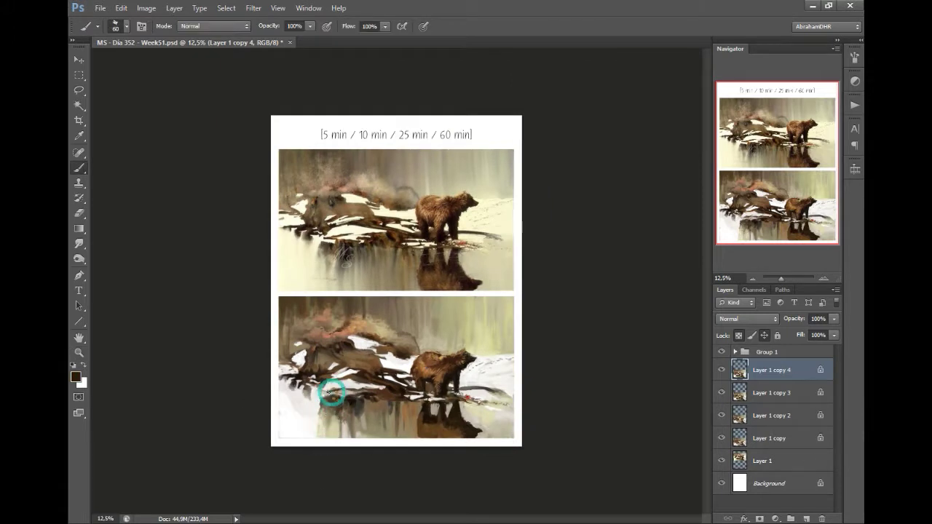
pyautogui.keyDown('alt'); pyautogui.click(329, 393); pyautogui.keyUp('alt')
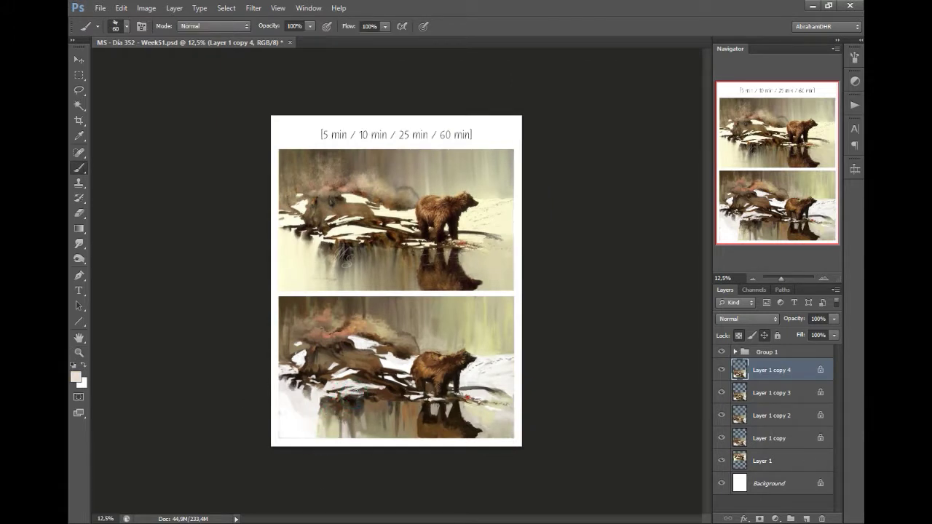
# Step: Texture the pinkish foliage above the rocks with an enlarged brush and a colour sampled from it
pyautogui.press(']')
pyautogui.press(']')
pyautogui.press(']')
pyautogui.press(']')
pyautogui.press(']')
pyautogui.press(']')
pyautogui.press(']')
pyautogui.keyDown('alt'); pyautogui.click(328, 318); pyautogui.keyUp('alt')
# Step: Add near-black detail around the bear's feet and the nearby shoreline with a size 30 brush
pyautogui.press('d')
pyautogui.press('[')
pyautogui.press('[')
pyautogui.press('[')
pyautogui.press('[')
pyautogui.scroll(2, 412, 311)
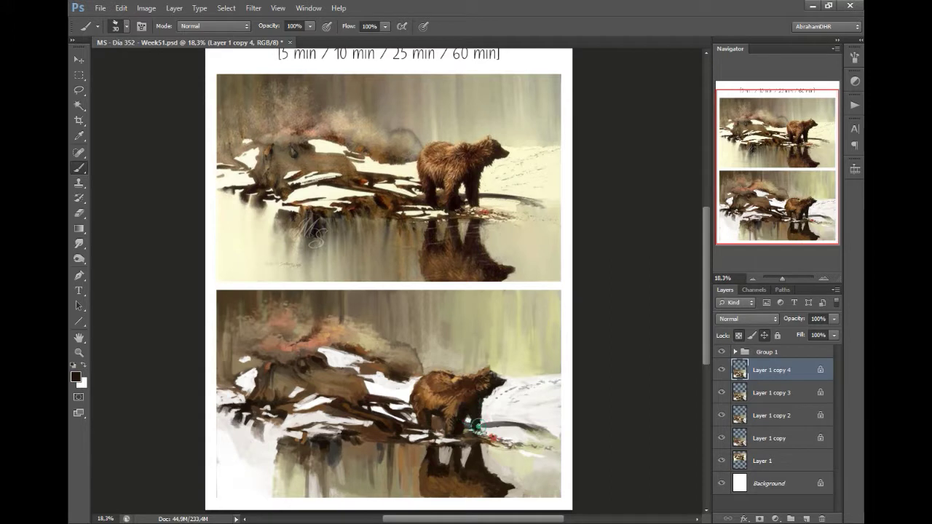
pyautogui.press('z')
pyautogui.keyDown('alt'); pyautogui.click(682, 367); pyautogui.keyUp('alt')
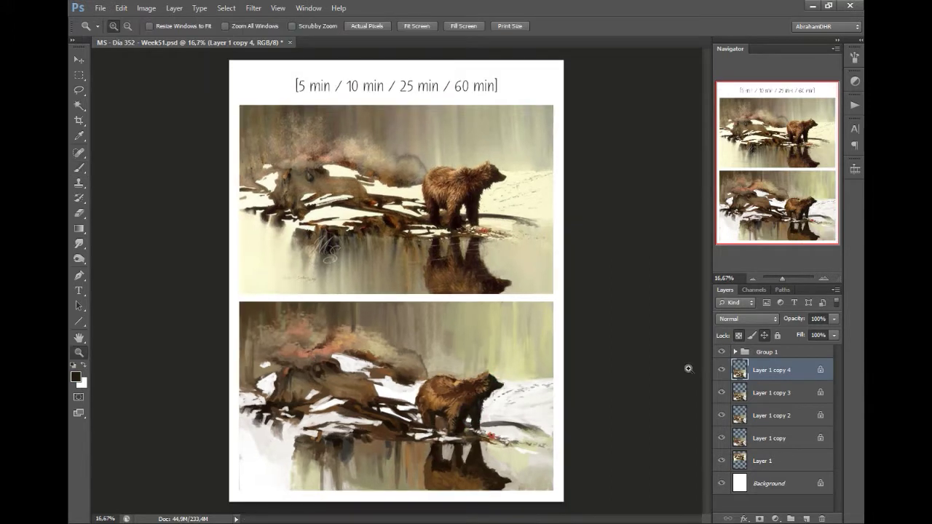
# Step: Deepen the bushes behind the bear with dark brown using a size 150 brush
pyautogui.press('b')
pyautogui.keyDown('alt'); pyautogui.click(377, 356); pyautogui.keyUp('alt')
pyautogui.press(']')
pyautogui.keyDown('alt'); pyautogui.click(395, 358); pyautogui.keyUp('alt')
pyautogui.click(76, 376)
pyautogui.press('Return')
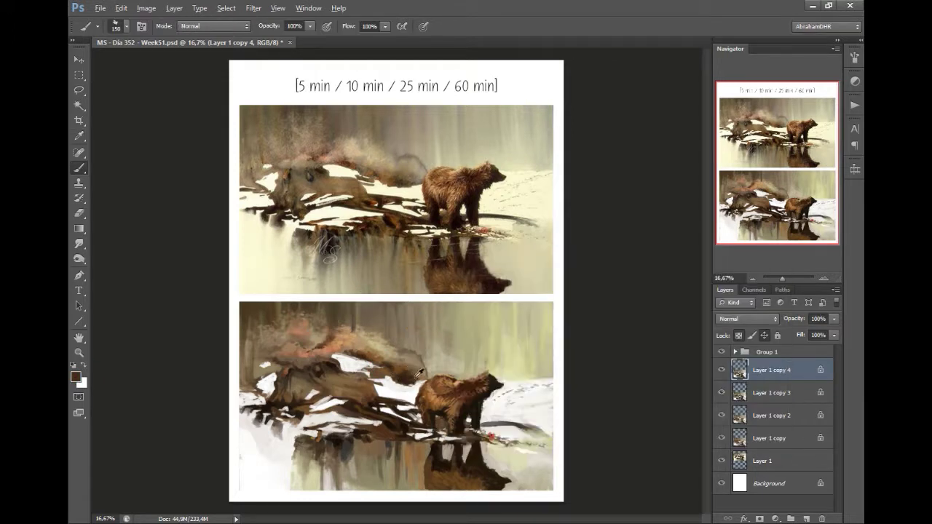
# Step: Refine the edges of the upper snow patches and the rocks beside them with sampled colours and a smaller brush
pyautogui.press('[')
pyautogui.press('[')
pyautogui.press('[')
pyautogui.press('[')
pyautogui.press('[')
pyautogui.press('[')
pyautogui.press('[')
pyautogui.press('[')
pyautogui.keyDown('alt'); pyautogui.click(368, 366); pyautogui.keyUp('alt')
pyautogui.keyDown('alt'); pyautogui.click(372, 375); pyautogui.keyUp('alt')
pyautogui.keyDown('alt'); pyautogui.click(366, 376); pyautogui.keyUp('alt')
pyautogui.press('z')
pyautogui.moveTo(422, 441); pyautogui.dragTo(426, 441)
# Step: Touch up the snow bank and the pale green background behind the bear's head side with sampled colours
pyautogui.press('[')
pyautogui.keyDown('alt'); pyautogui.click(553, 437); pyautogui.keyUp('alt')
pyautogui.press(']')
pyautogui.press(']')
pyautogui.press(']')
pyautogui.press(']')
pyautogui.keyDown('alt'); pyautogui.click(536, 368); pyautogui.keyUp('alt')
pyautogui.press(']')
pyautogui.keyDown('alt'); pyautogui.click(530, 349); pyautogui.keyUp('alt')
# Step: Darken the rock base along the waterline and its reflection with sampled near-black and dark brown strokes
pyautogui.keyDown('alt'); pyautogui.click(347, 449); pyautogui.keyUp('alt')
pyautogui.press(']')
pyautogui.press(']')
pyautogui.press(']')
pyautogui.press(']')
pyautogui.keyDown('alt'); pyautogui.click(368, 429); pyautogui.keyUp('alt')
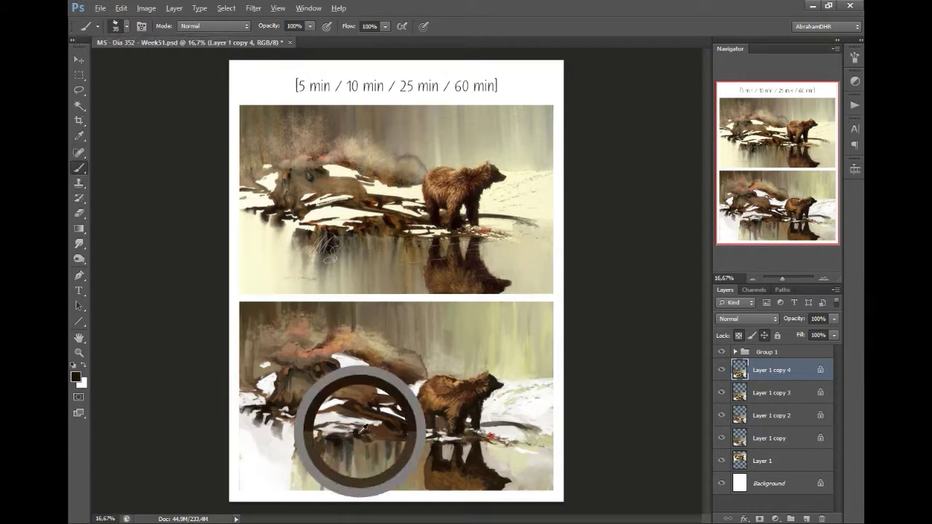
pyautogui.press('[')
pyautogui.press('[')
pyautogui.press('[')
pyautogui.press('[')
pyautogui.keyDown('alt'); pyautogui.click(380, 430); pyautogui.keyUp('alt')
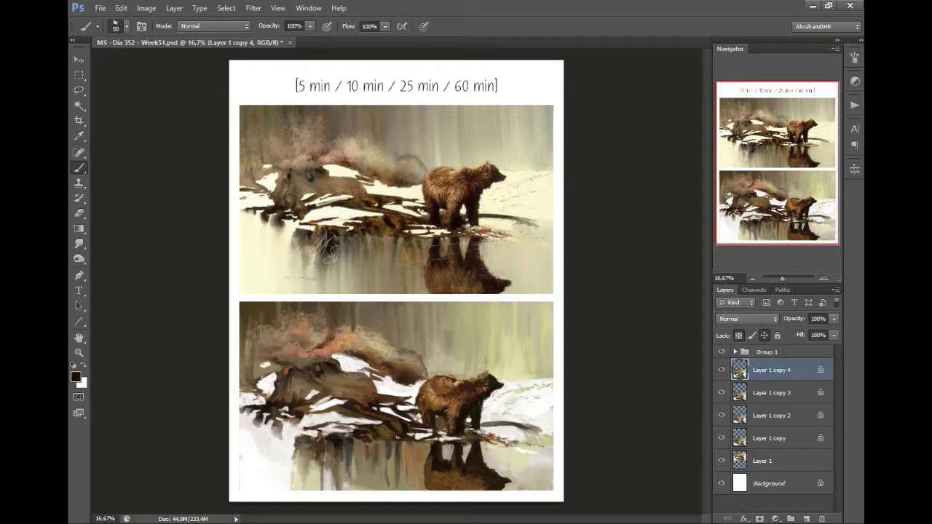
# Step: Refine the vertical streaks in the rocks' reflection with sampled tones, varying the brush size
pyautogui.keyDown('alt'); pyautogui.click(337, 455); pyautogui.keyUp('alt')
pyautogui.keyDown('alt'); pyautogui.click(322, 447); pyautogui.keyUp('alt')
pyautogui.press(']')
pyautogui.press(']')
pyautogui.press(']')
pyautogui.press(']')
pyautogui.press(']')
pyautogui.press('[')
pyautogui.press('[')
pyautogui.press('[')
pyautogui.press('[')
pyautogui.press('[')
pyautogui.press('[')
pyautogui.press('[')
pyautogui.press('[')
pyautogui.press('[')
pyautogui.press('[')
pyautogui.press('[')
pyautogui.press('[')
pyautogui.press('[')
# Step: Blend the lower part of the rocks' reflection with a sampled grey-brown using a size 600 brush
pyautogui.keyDown('alt'); pyautogui.click(323, 486); pyautogui.keyUp('alt')
pyautogui.press(']')
pyautogui.press(']')
pyautogui.press(']')
pyautogui.press(']')
pyautogui.press(']')
pyautogui.press(']')
pyautogui.press(']')
pyautogui.press(']')
pyautogui.press(']')
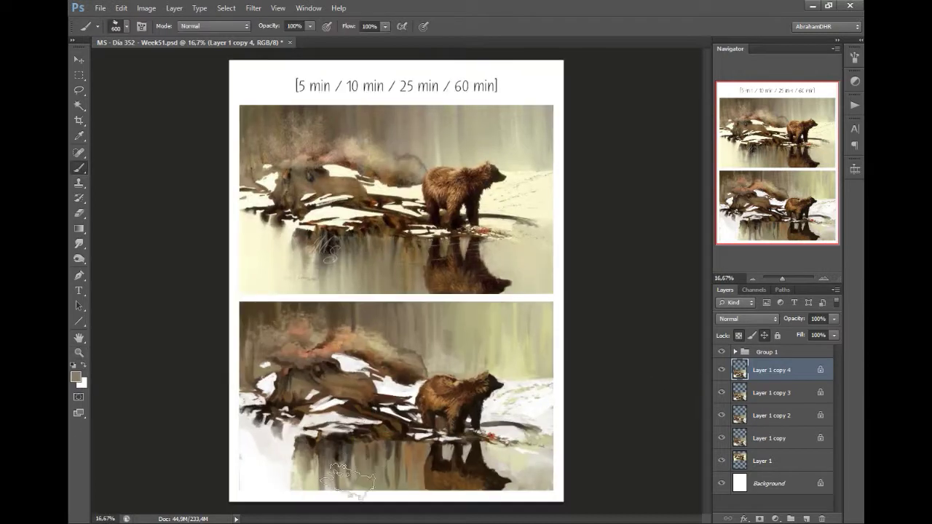
# Step: Add sampled olive-brown reflection streaks in the water below the rocks with a size 50 brush
pyautogui.keyDown('alt'); pyautogui.click(348, 459); pyautogui.keyUp('alt')
pyautogui.press('[')
pyautogui.press('[')
pyautogui.press('[')
pyautogui.press('[')
pyautogui.press(']')
pyautogui.press(']')
pyautogui.press(']')
pyautogui.press(']')
pyautogui.press(']')
pyautogui.press(']')
pyautogui.press(']')
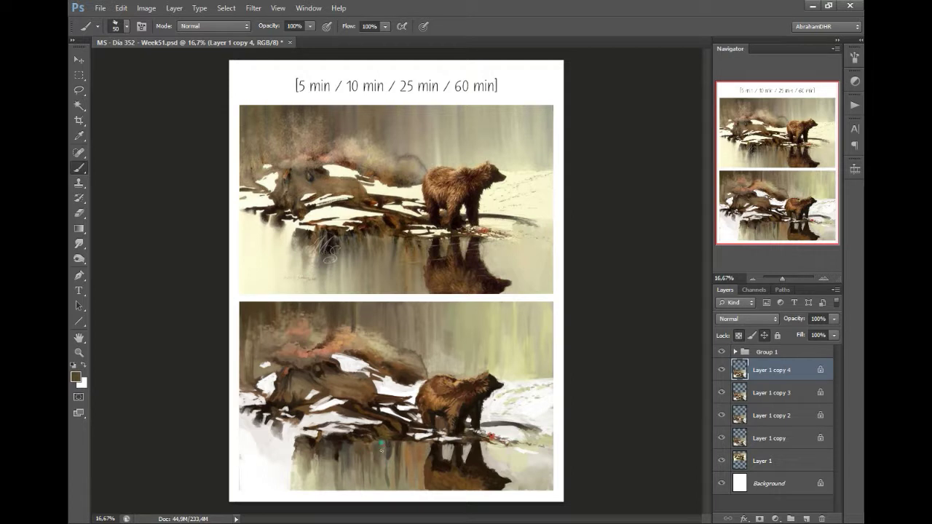
pyautogui.keyDown('alt'); pyautogui.click(616, 324); pyautogui.keyUp('alt')
pyautogui.click(616, 324)
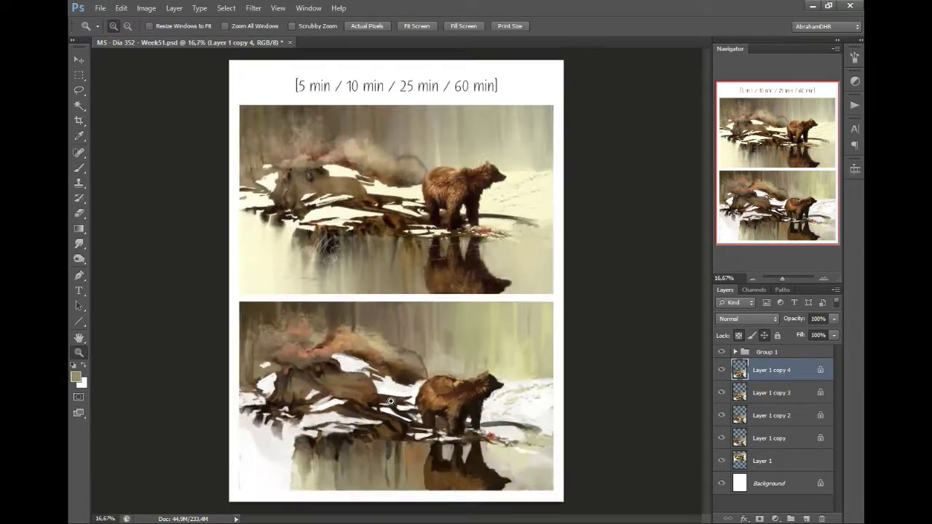
# Step: Refine the vertical streaks in the rocks' reflection in the lower painting with sampled tones using a size 60 brush
pyautogui.press('[')
pyautogui.press('[')
pyautogui.press('[')
pyautogui.press('[')
pyautogui.press('[')
pyautogui.press('[')
pyautogui.press('[')
pyautogui.press('[')
pyautogui.keyDown('alt'); pyautogui.click(324, 478); pyautogui.keyUp('alt')
pyautogui.keyDown('alt'); pyautogui.click(325, 447); pyautogui.keyUp('alt')
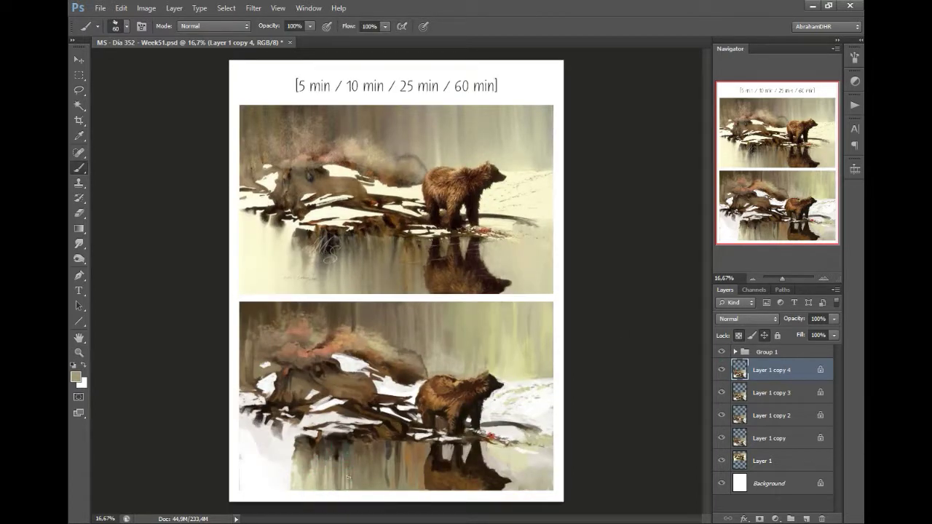
# Step: Add small off-white touches around the red patch on the shore by the bear's feet with a size 35 brush
pyautogui.press('z')
pyautogui.hotkey('ctrl', '-')
pyautogui.press('b')
pyautogui.press('z')
pyautogui.click(407, 381)
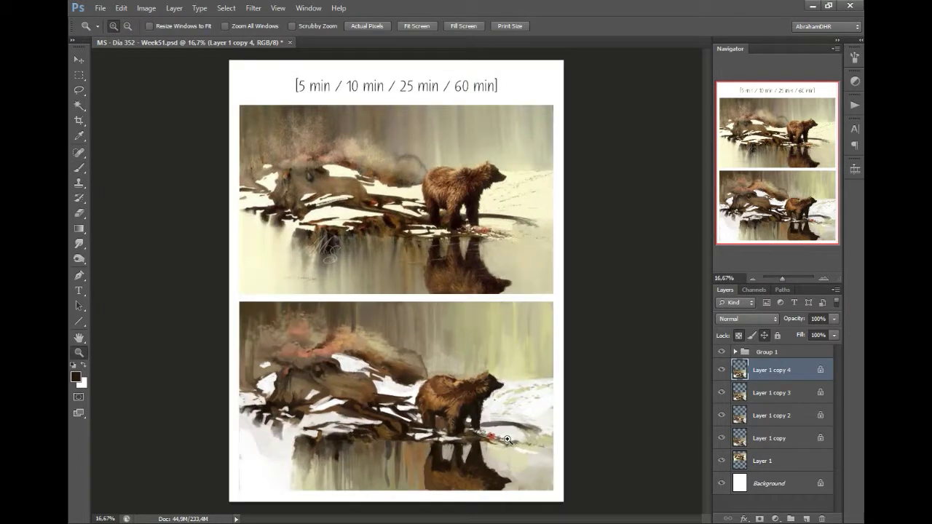
pyautogui.press('b')
pyautogui.click(493, 303)
pyautogui.press('Return')
pyautogui.press('[')
pyautogui.press('[')
pyautogui.press('[')
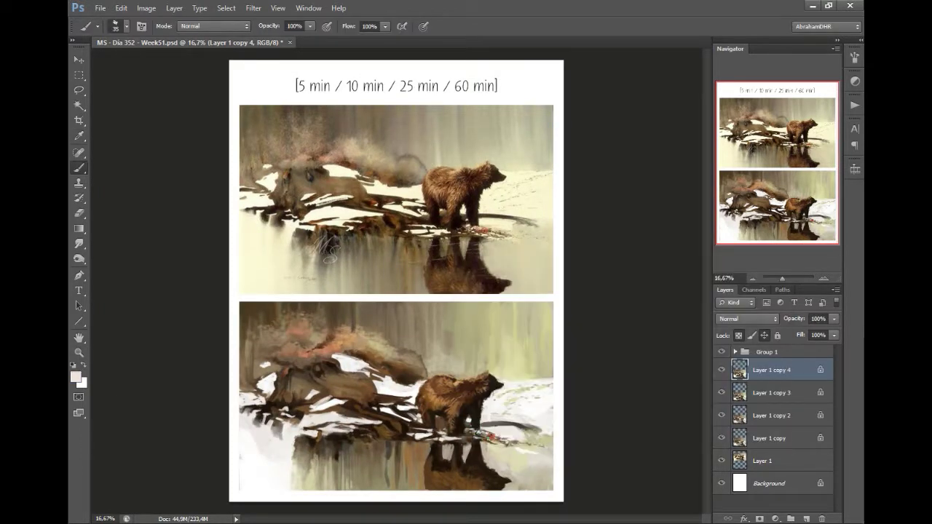
# Step: Blend the open water beside the bear's reflection with a sampled pale grey-green using a size 700 brush
pyautogui.keyDown('alt'); pyautogui.click(498, 437); pyautogui.keyUp('alt')
pyautogui.press('z')
pyautogui.hotkey('ctrl', '-')
pyautogui.press('b')
pyautogui.press('[')
pyautogui.press('[')
pyautogui.press('[')
pyautogui.press('[')
pyautogui.press('[')
pyautogui.press('[')
pyautogui.press('[')
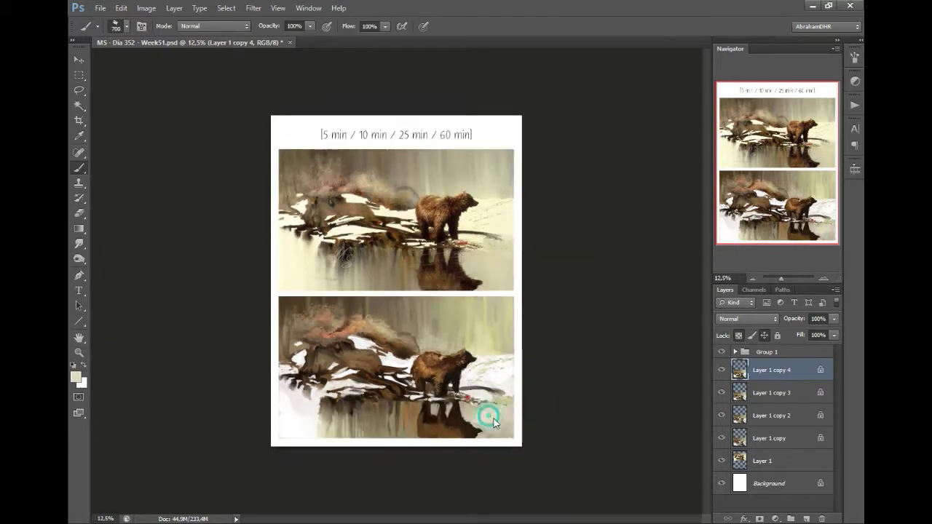
# Step: Work sampled brown into the reflection between the rocks and the bear with a size 125 brush
pyautogui.press(']')
pyautogui.press(']')
pyautogui.press(']')
pyautogui.press(']')
pyautogui.press(']')
pyautogui.keyDown('alt'); pyautogui.click(381, 423); pyautogui.keyUp('alt')
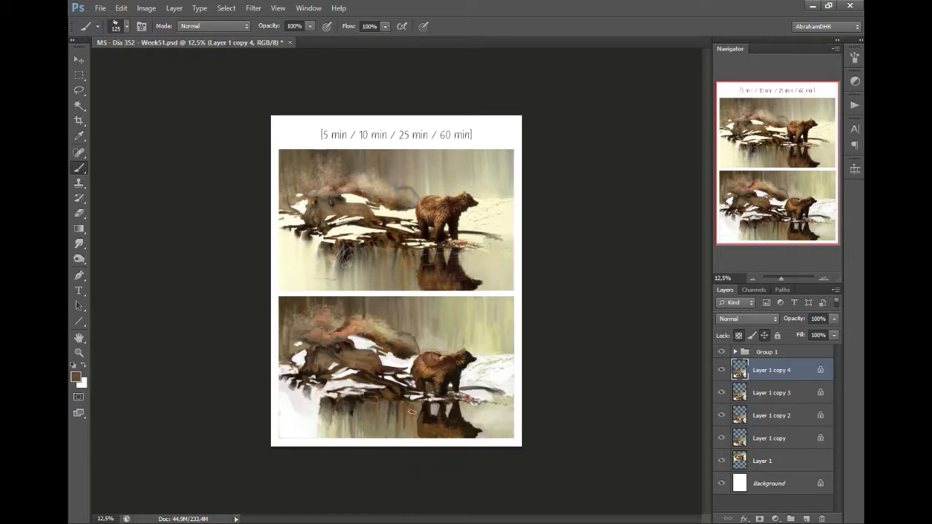
# Step: Add light orange-tan highlights to the bear's fur with a size 35 brush and touch up its reflection with a sampled tone
pyautogui.scroll(1, 457, 415)
pyautogui.click(75, 376)
pyautogui.press('Return')
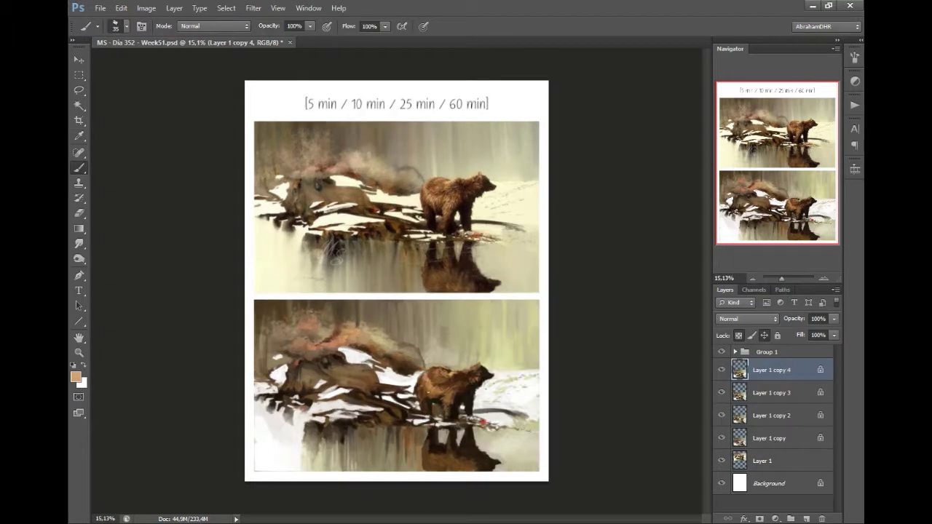
pyautogui.keyDown('alt'); pyautogui.click(451, 400); pyautogui.keyUp('alt')
pyautogui.moveTo(430, 463); pyautogui.dragTo(474, 453)
pyautogui.press('z')
pyautogui.hotkey('ctrl', '-')
pyautogui.hotkey('ctrl', '-')
pyautogui.hotkey('ctrl', '+')
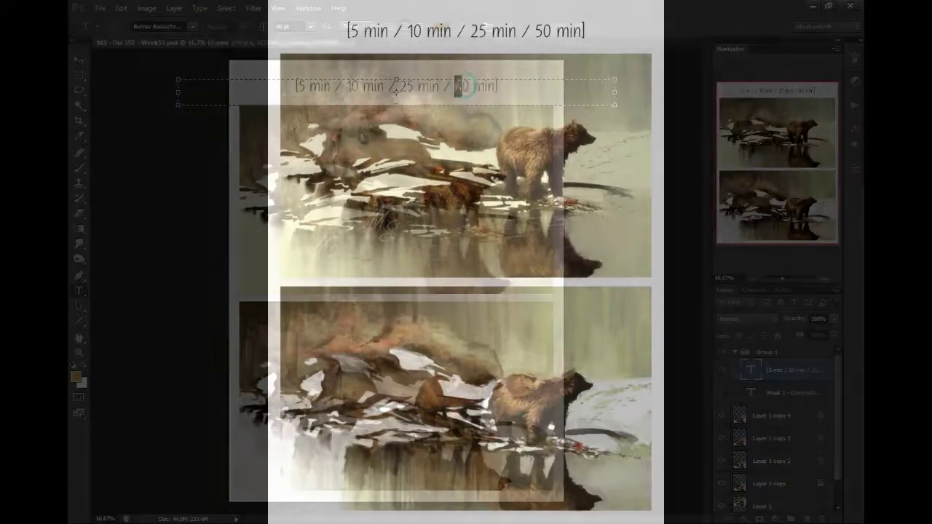